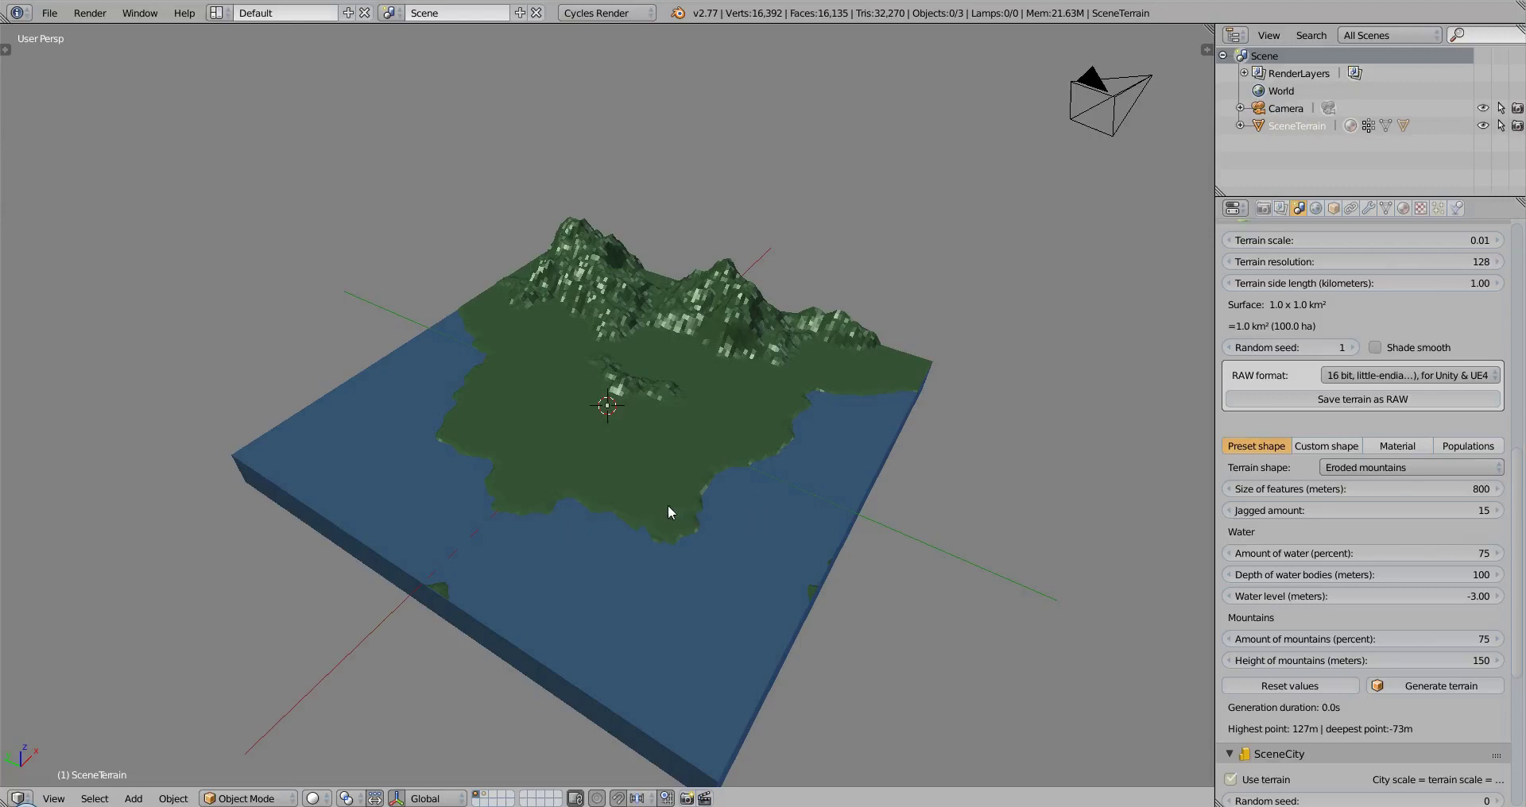
Switch the SceneCity Use terrain option off and back on
{"action": "middle_click_drag", "start_coordinate": [440, 509], "coordinate": [426, 359]}
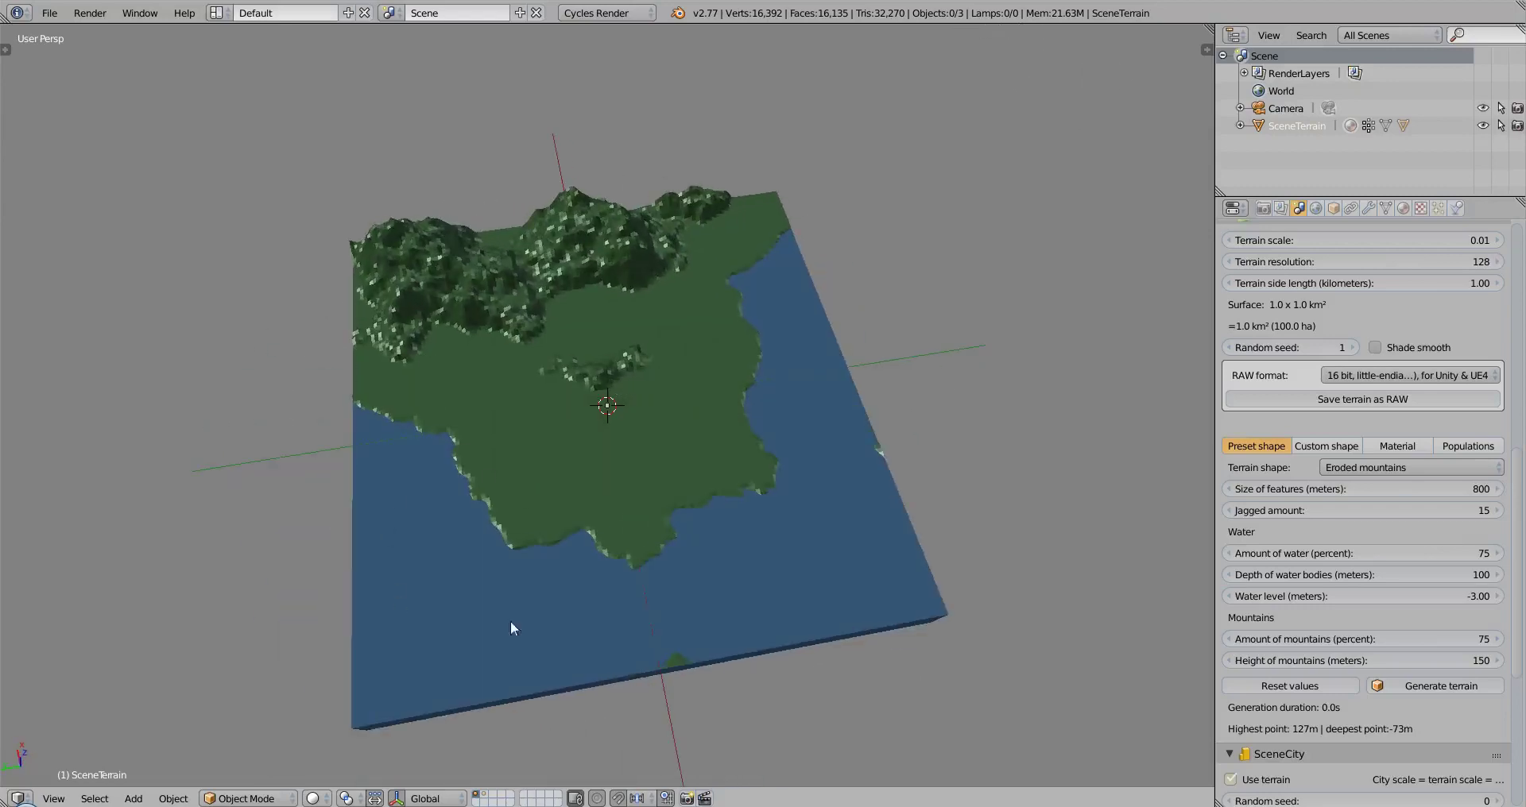
{"action": "scroll", "coordinate": [1233, 605], "scroll_direction": "down", "scroll_amount": 7}
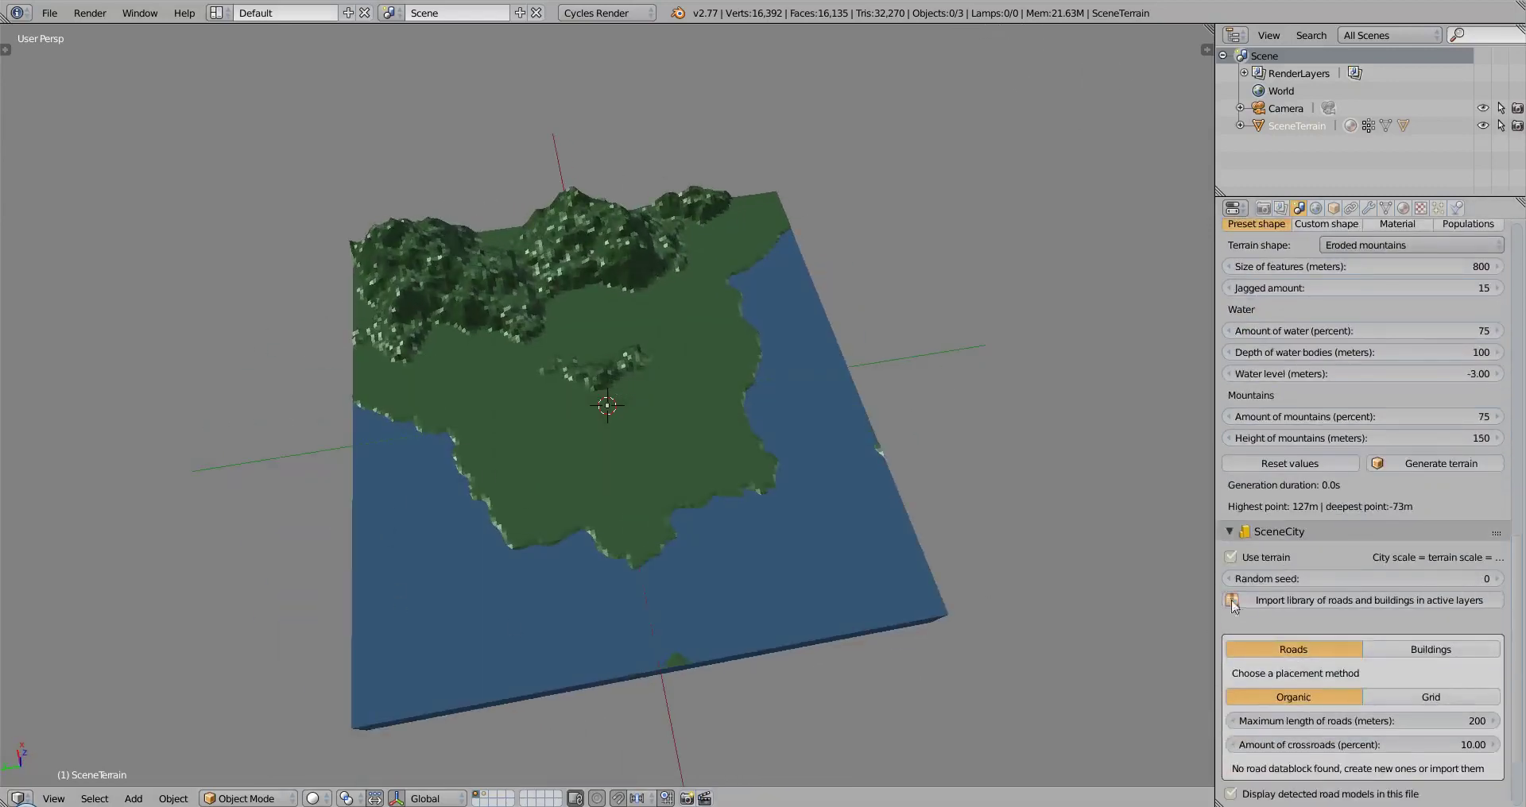
{"action": "scroll", "coordinate": [1233, 532], "scroll_direction": "down", "scroll_amount": 3}
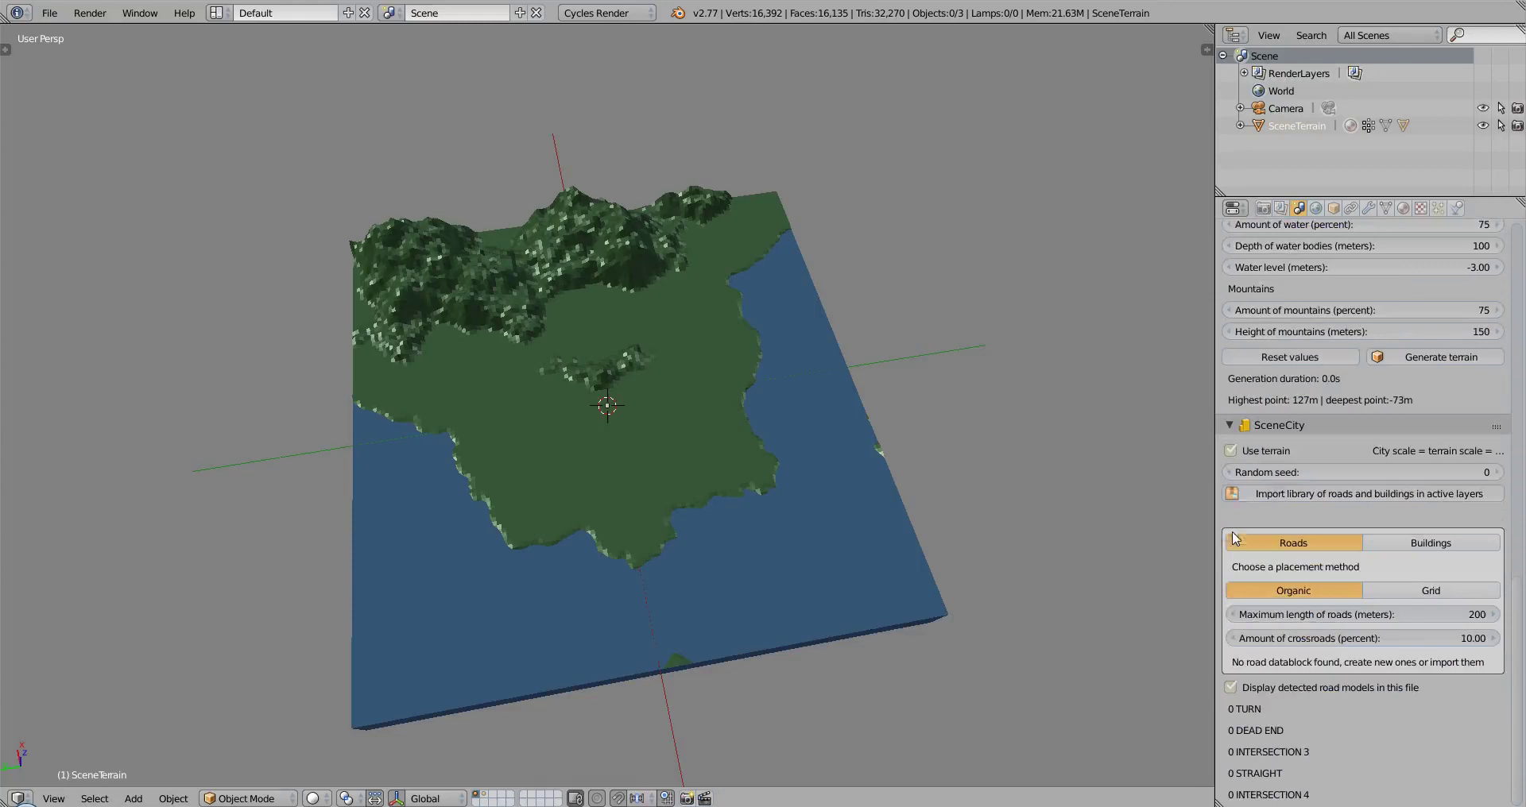
{"action": "left_click", "coordinate": [1231, 453]}
{"action": "left_click", "coordinate": [1231, 452]}
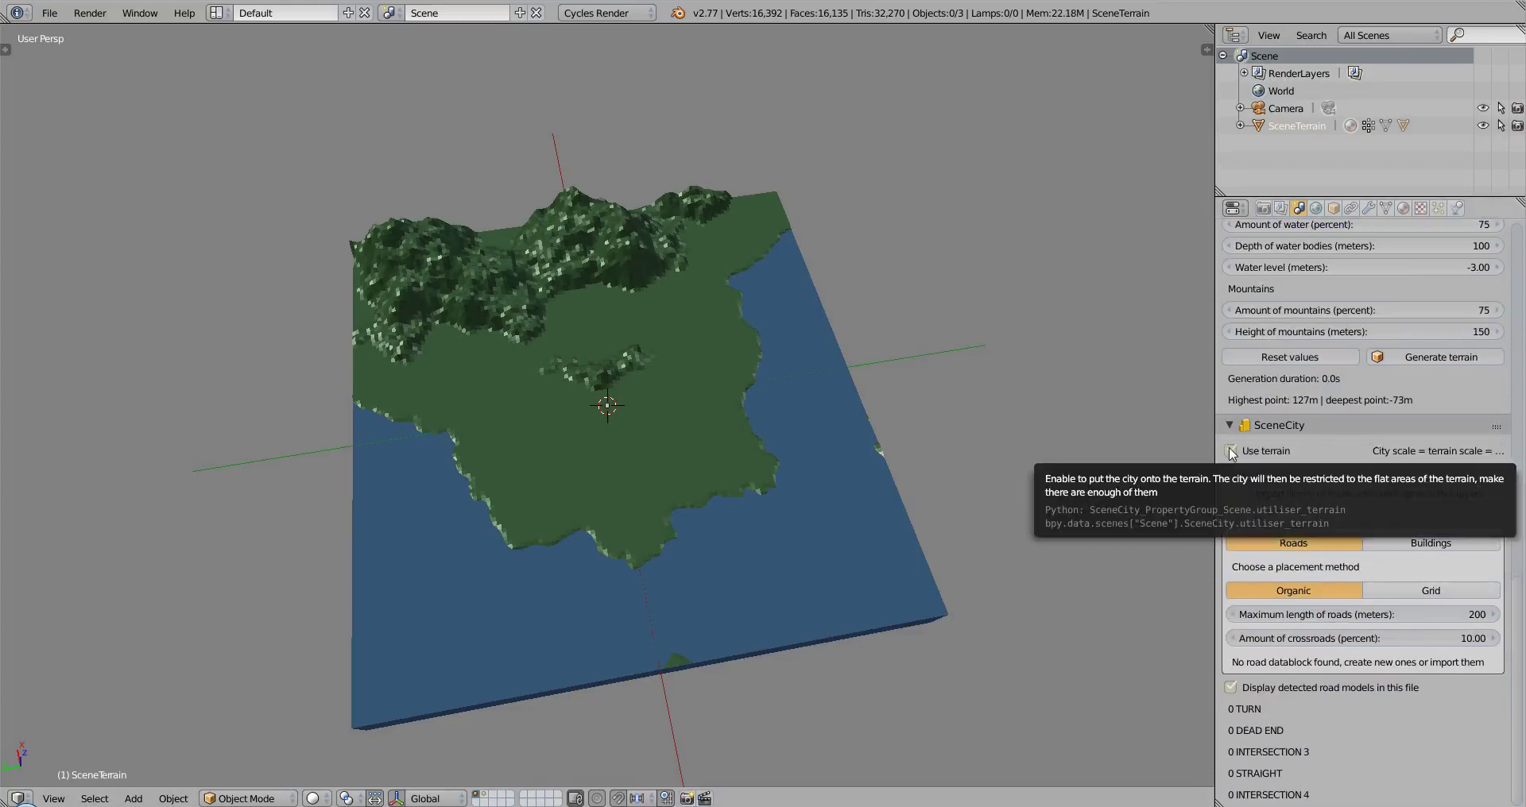
Examine the terrain's flat land, hills and coastline from several angles, briefly toggling the wireframe display
{"action": "middle_click_drag", "start_coordinate": [645, 463], "coordinate": [538, 409]}
{"action": "scroll", "coordinate": [583, 467], "scroll_direction": "up", "scroll_amount": 2}
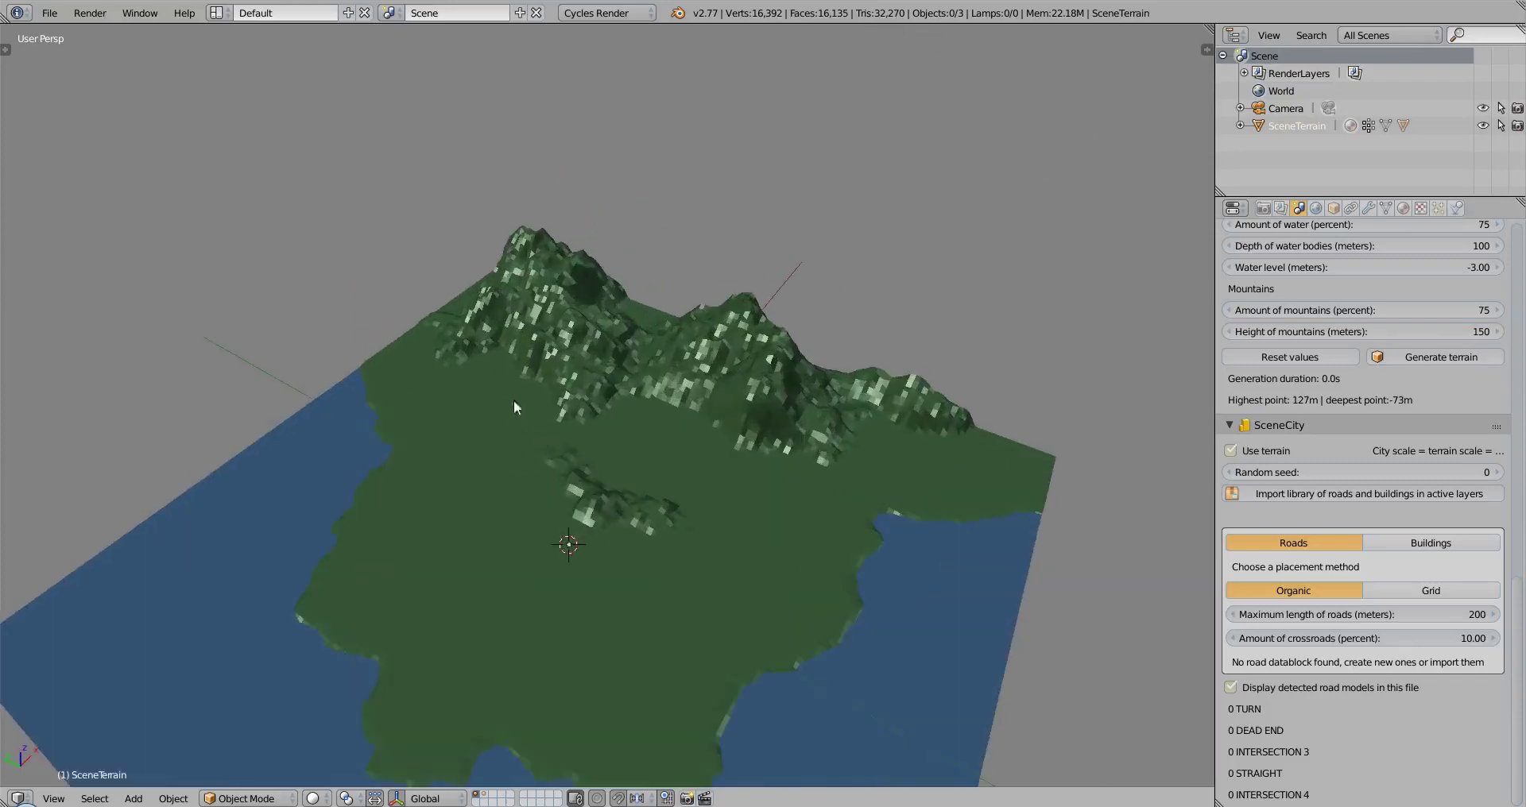
{"action": "middle_click_drag", "start_coordinate": [529, 615], "coordinate": [431, 537]}
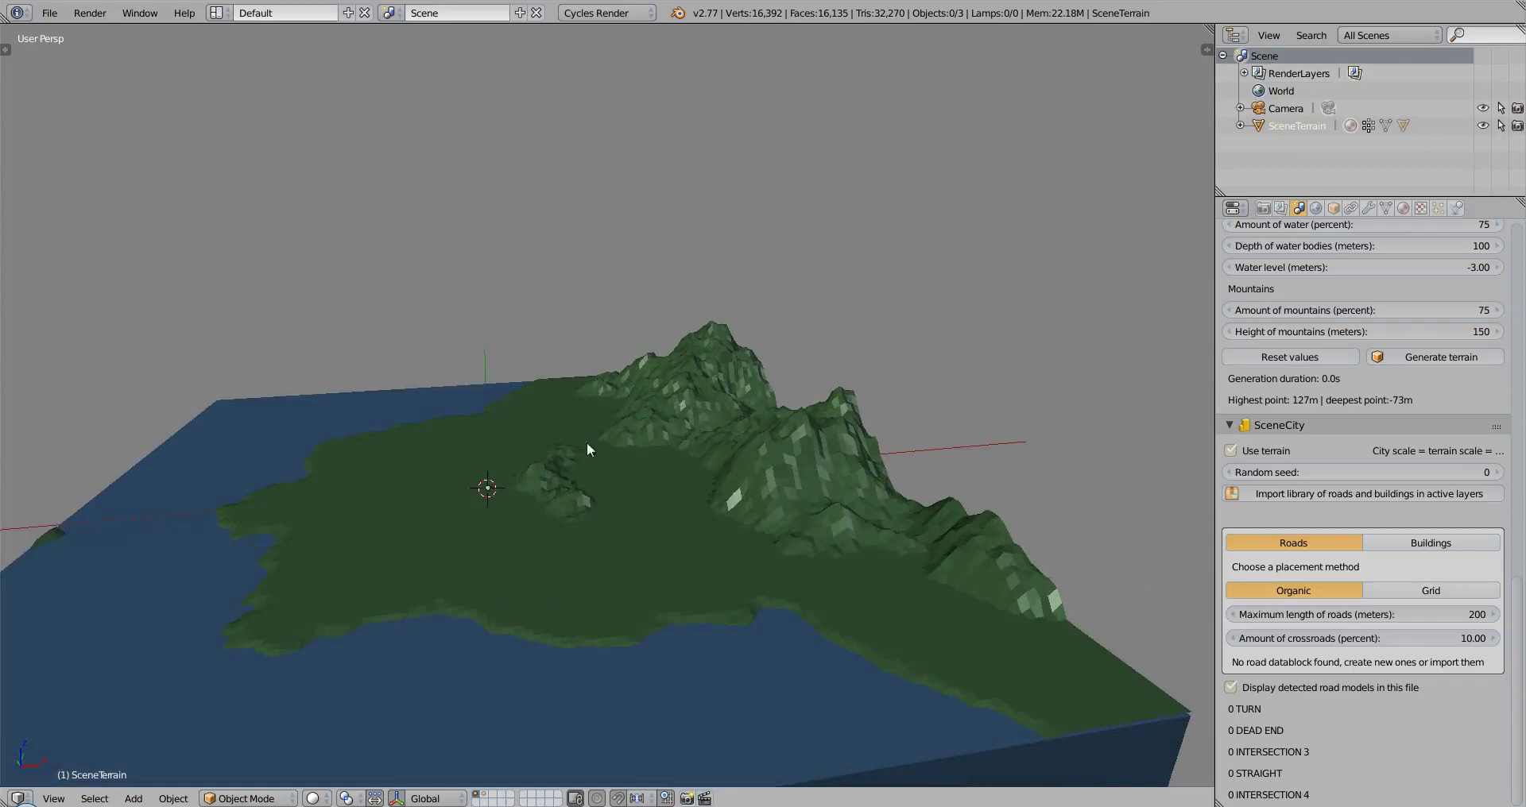
{"action": "middle_click_drag", "start_coordinate": [618, 537], "coordinate": [624, 508]}
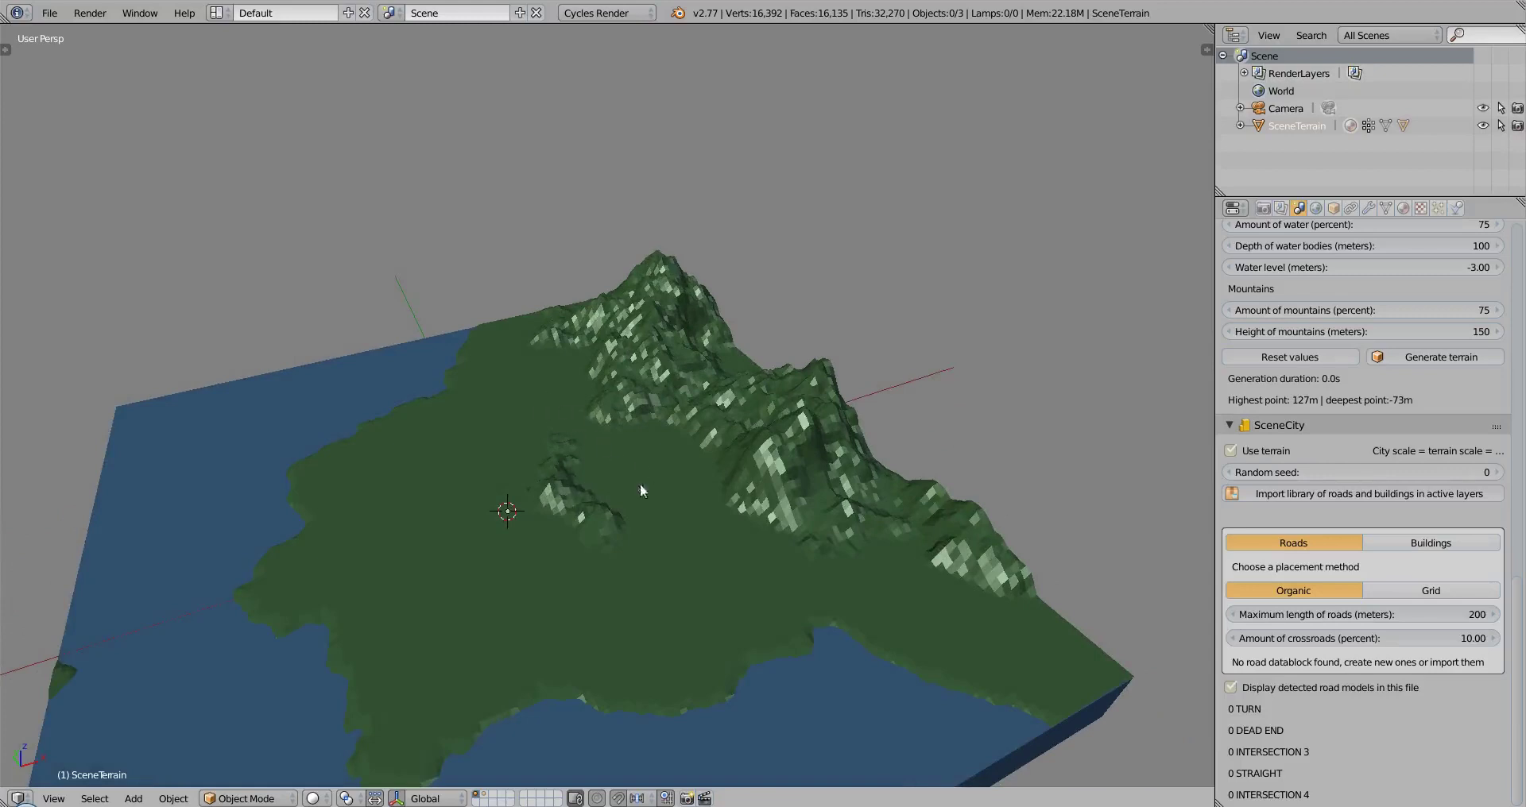
{"action": "middle_click_drag", "start_coordinate": [569, 640], "coordinate": [694, 615], "text": "shift"}
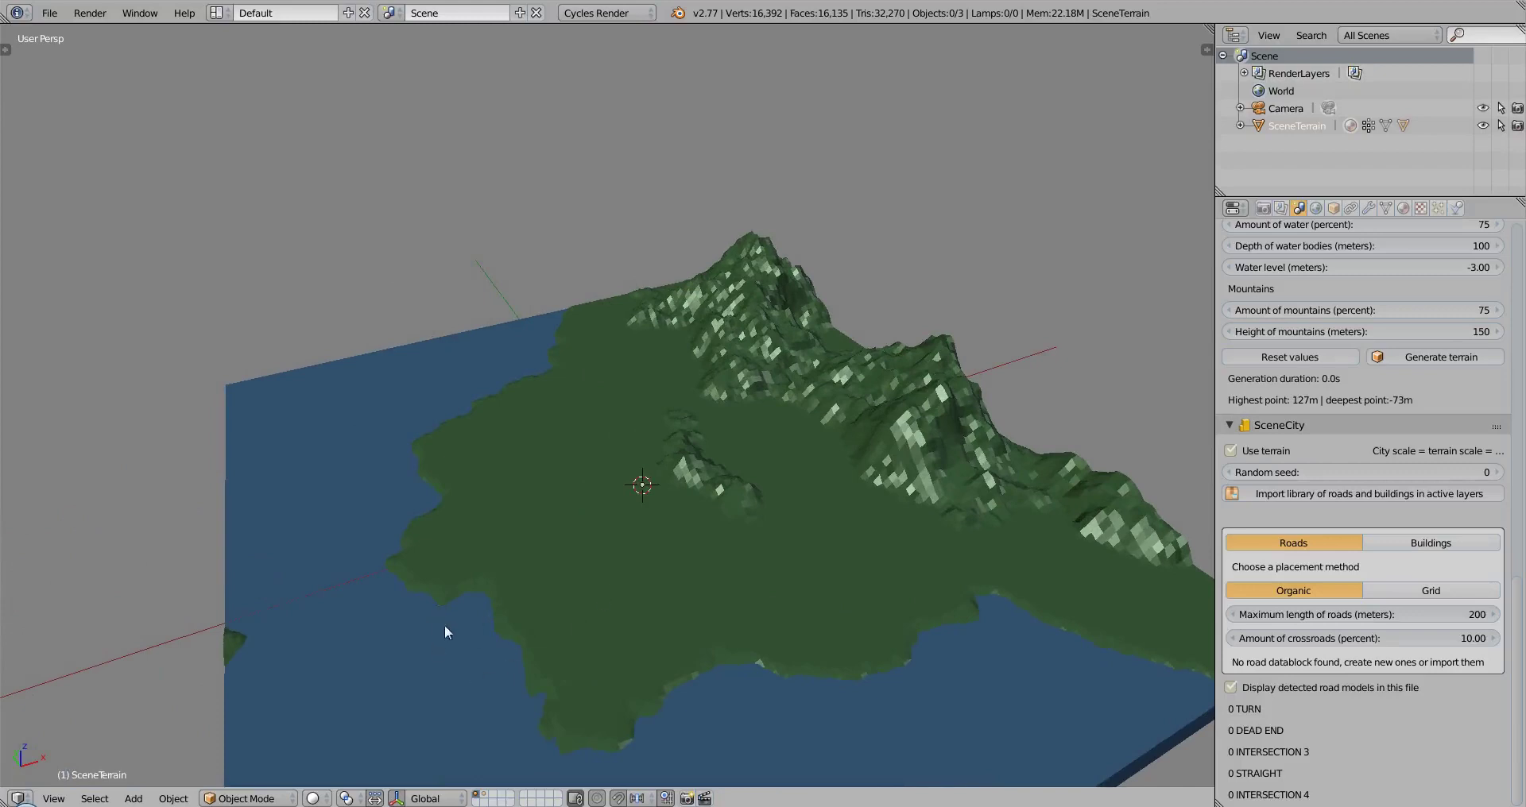
{"action": "mouse_move", "coordinate": [445, 625]}
{"action": "middle_mouse_down"}
{"action": "mouse_move", "coordinate": [513, 607]}
{"action": "mouse_move", "coordinate": [434, 620]}
{"action": "middle_mouse_up"}
{"action": "key", "text": "z"}
{"action": "key", "text": "z"}
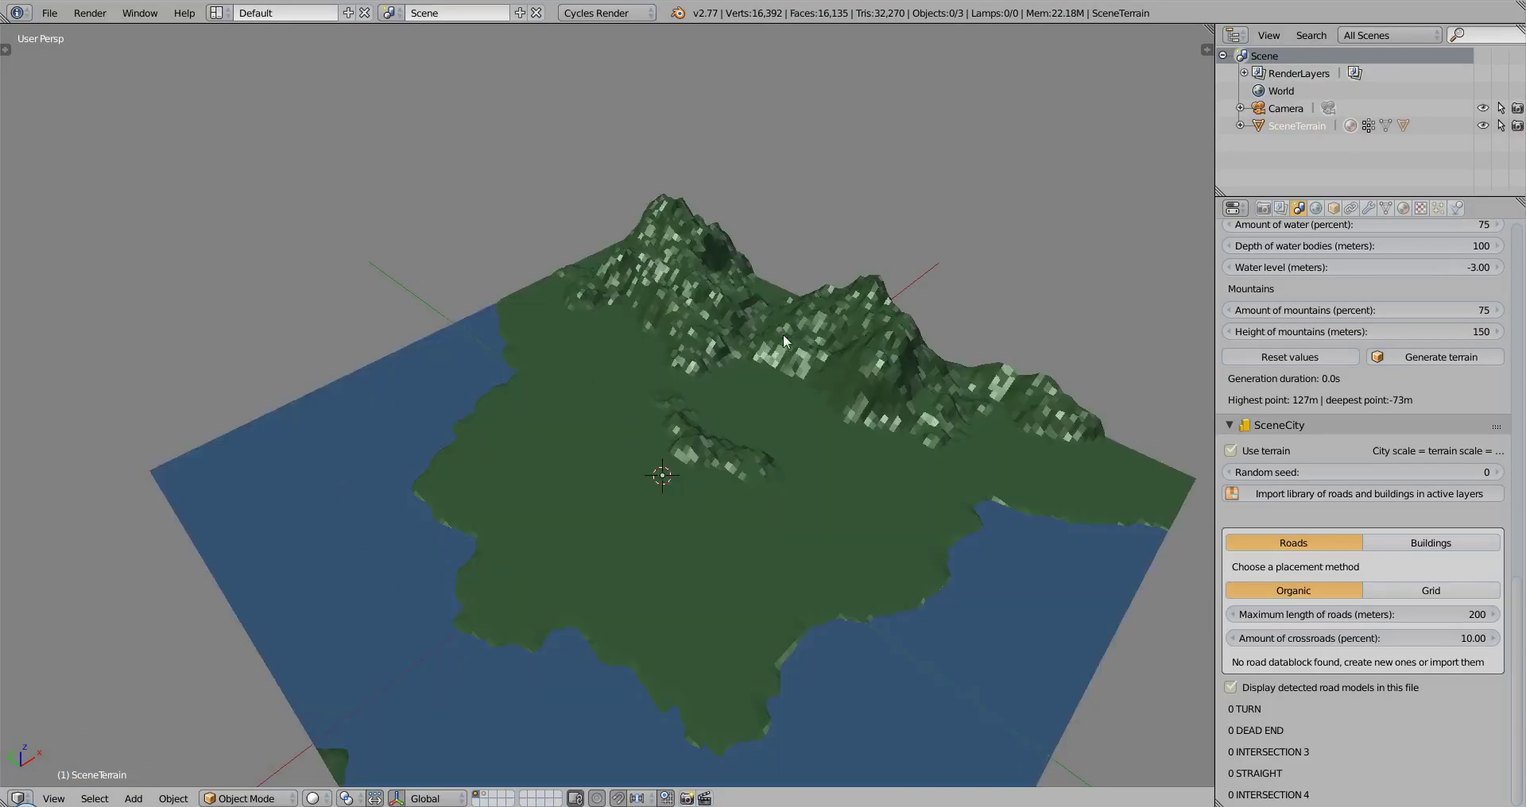
{"action": "middle_click_drag", "start_coordinate": [502, 421], "coordinate": [620, 449]}
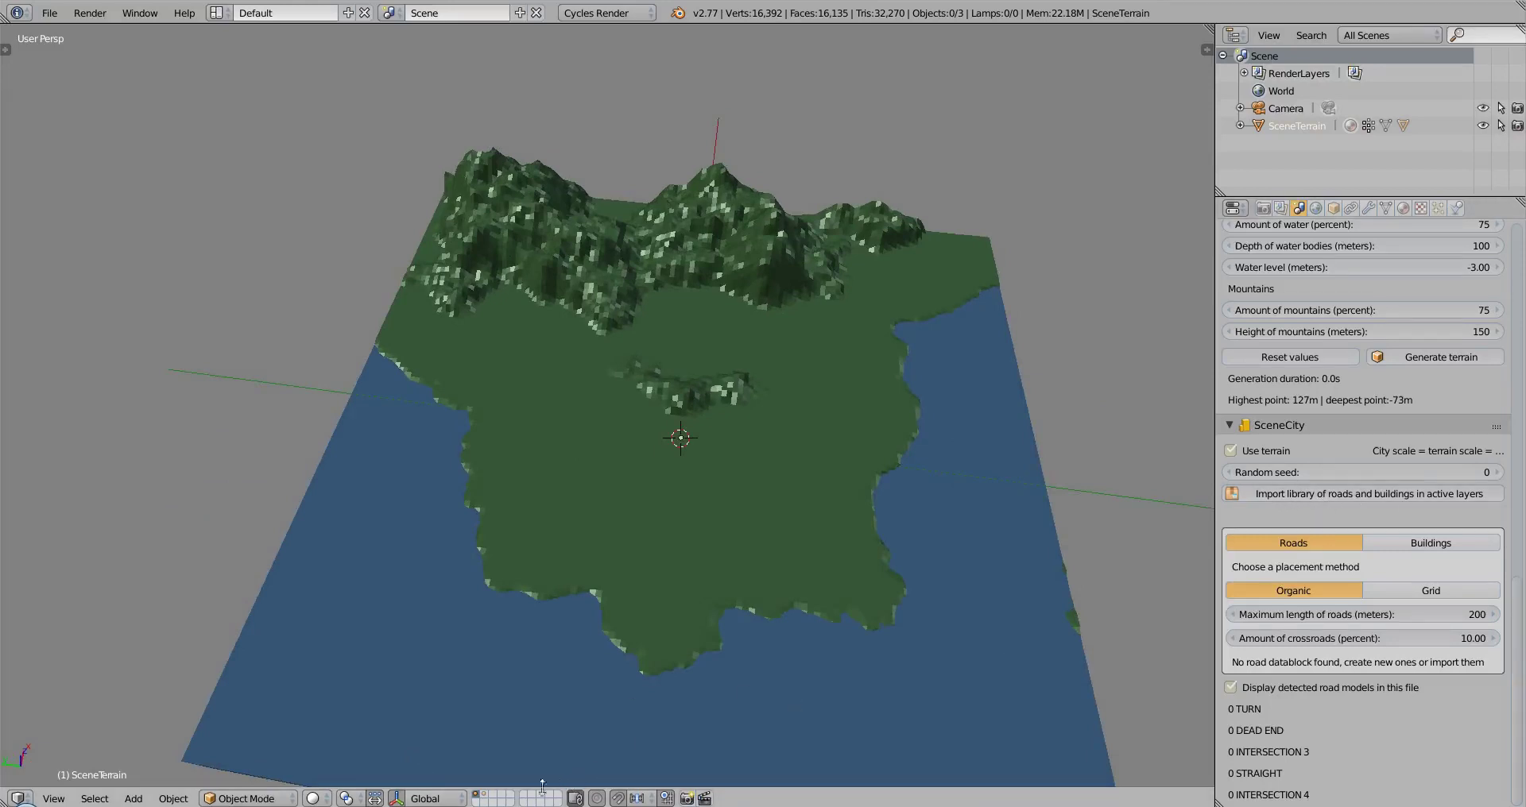
Make an empty layer active, import the SceneCity library of roads and buildings into it, and view the imported models
{"action": "left_click", "coordinate": [476, 801]}
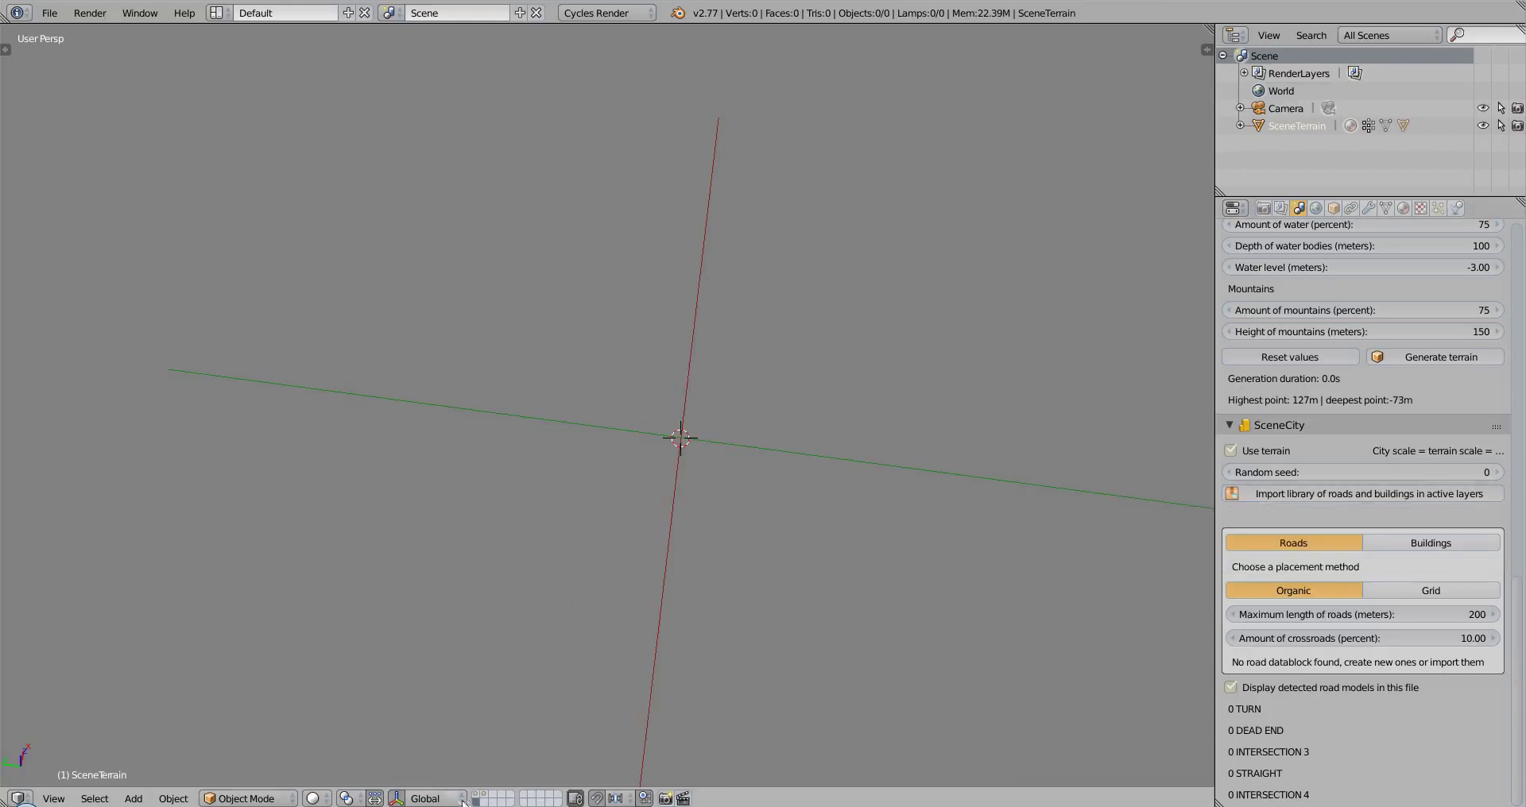
{"action": "left_click", "coordinate": [1319, 494]}
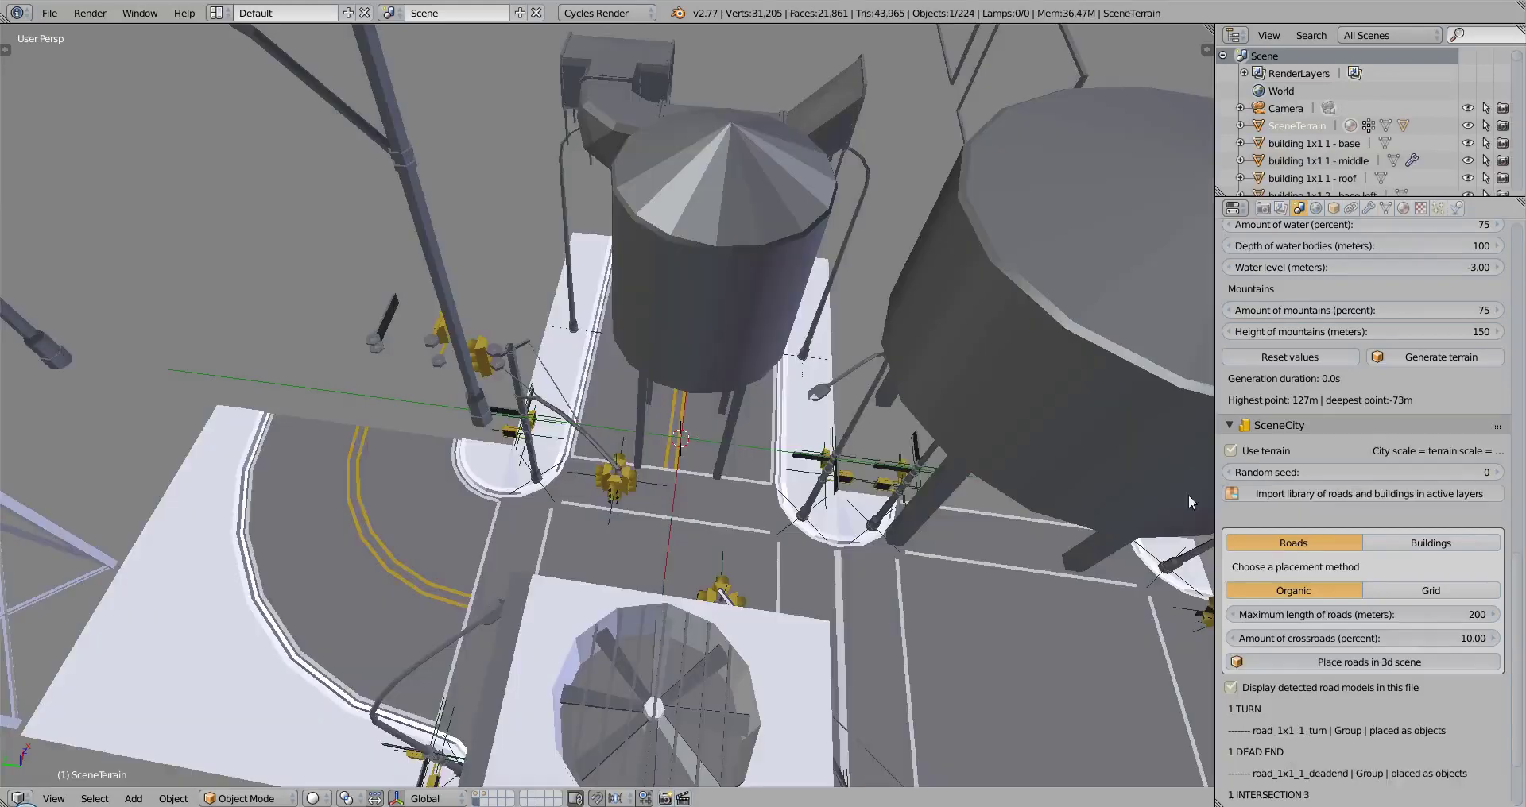
{"action": "scroll", "coordinate": [709, 456], "scroll_direction": "down", "scroll_amount": 10}
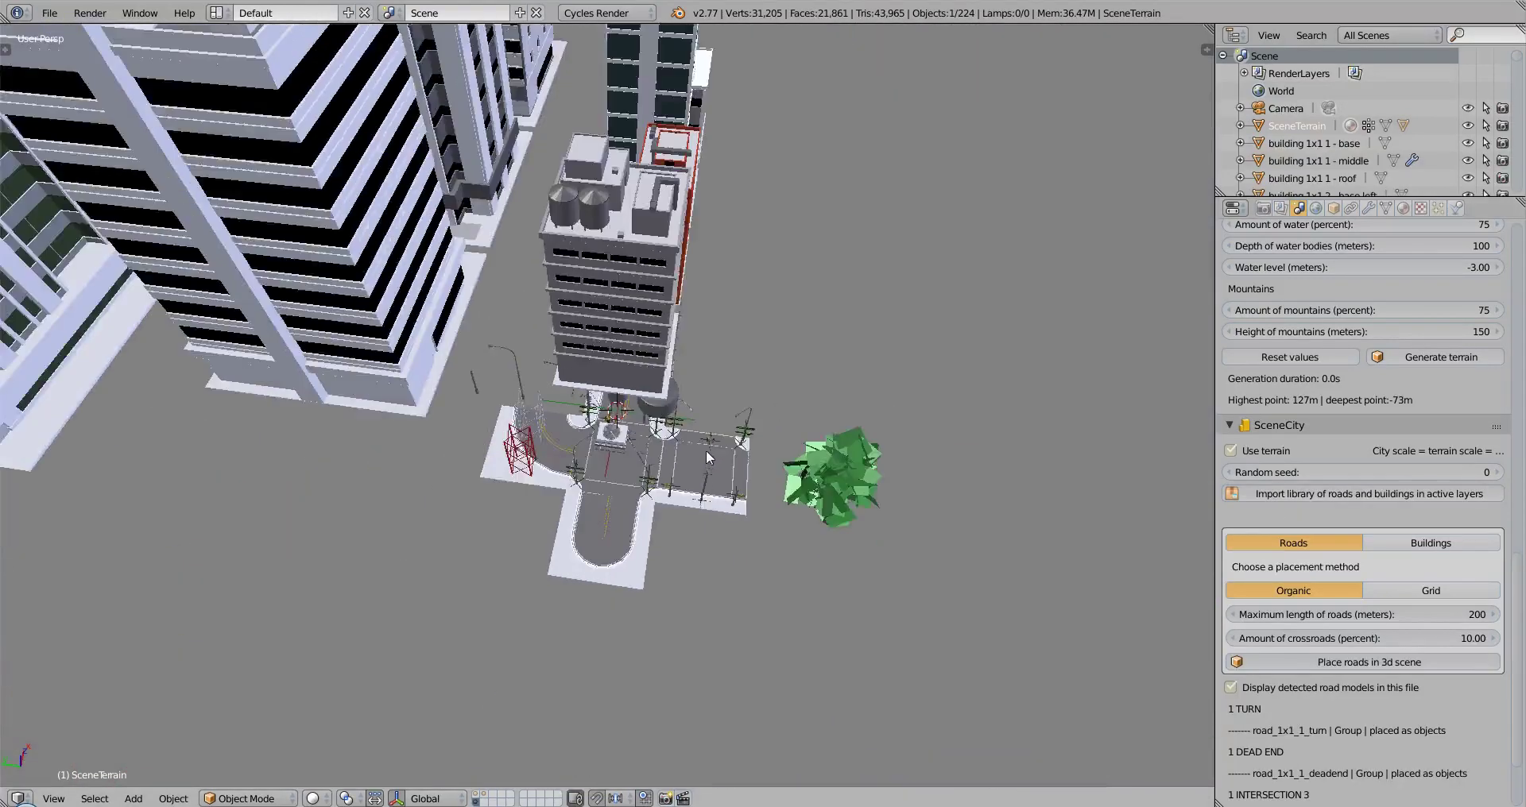
{"action": "middle_click_drag", "start_coordinate": [761, 590], "coordinate": [616, 497]}
{"action": "scroll", "coordinate": [751, 536], "scroll_direction": "up", "scroll_amount": 8}
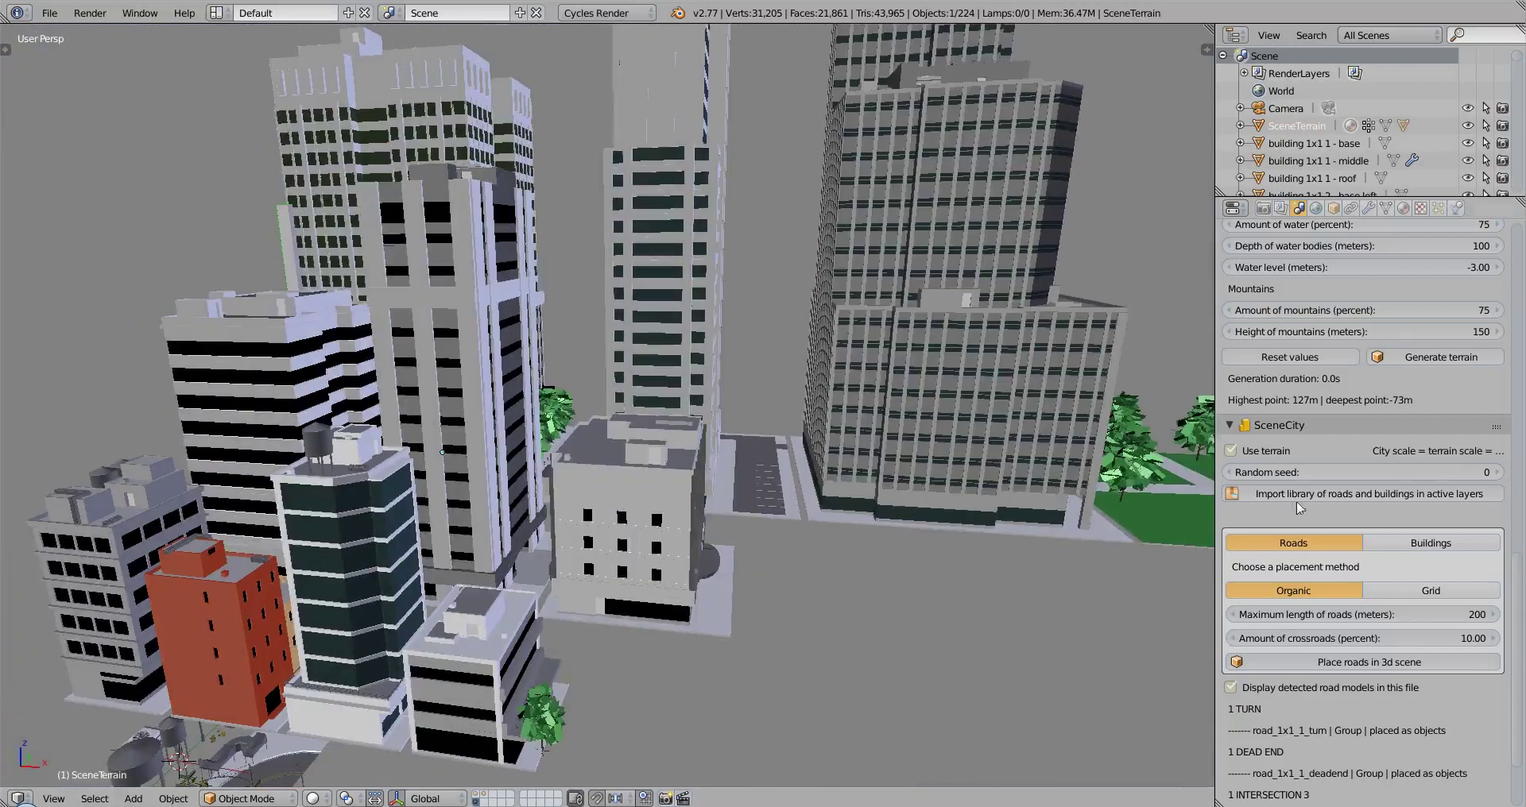
Return to the terrain's layer, select the terrain and frame it in the view
{"action": "left_click", "coordinate": [480, 796]}
{"action": "middle_click_drag", "start_coordinate": [551, 647], "coordinate": [736, 494], "text": "shift"}
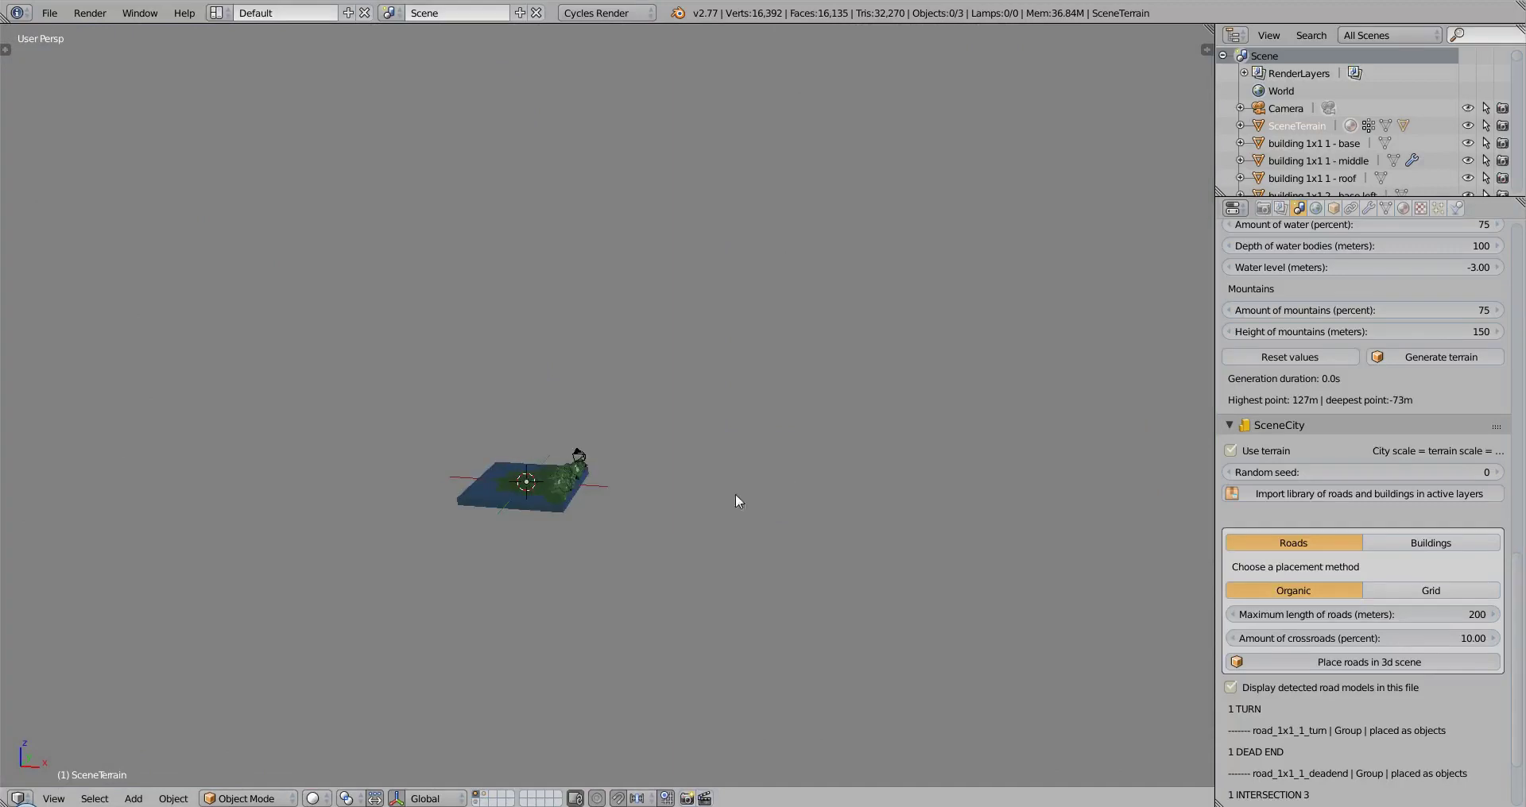
{"action": "right_click", "coordinate": [568, 483]}
{"action": "key", "text": "KP_Decimal"}
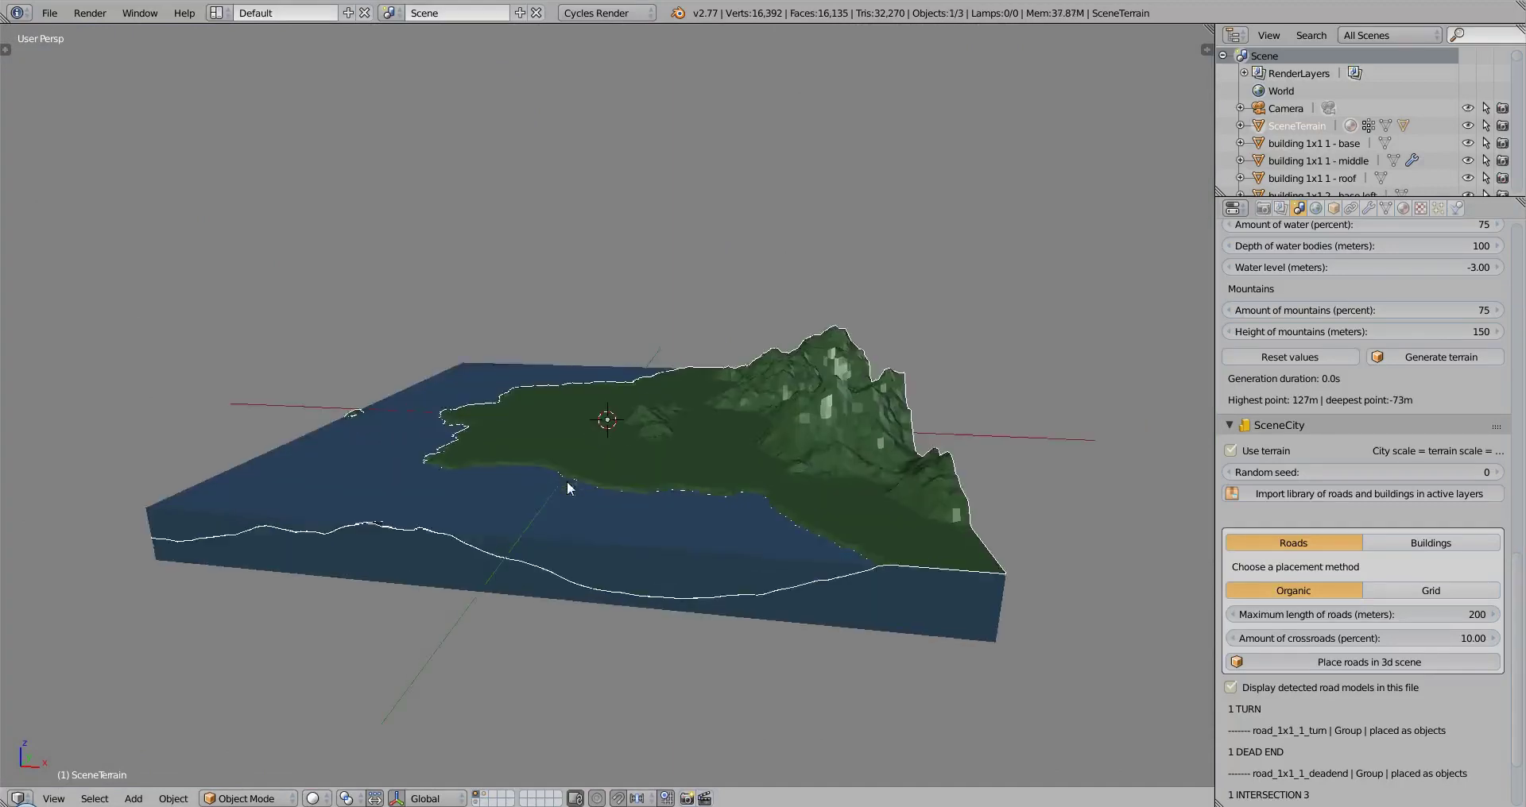
Inspect the flat areas around the mountains and shoreline from several angles, and review the SceneTerrain and SceneCity settings
{"action": "middle_click_drag", "start_coordinate": [565, 487], "coordinate": [646, 512]}
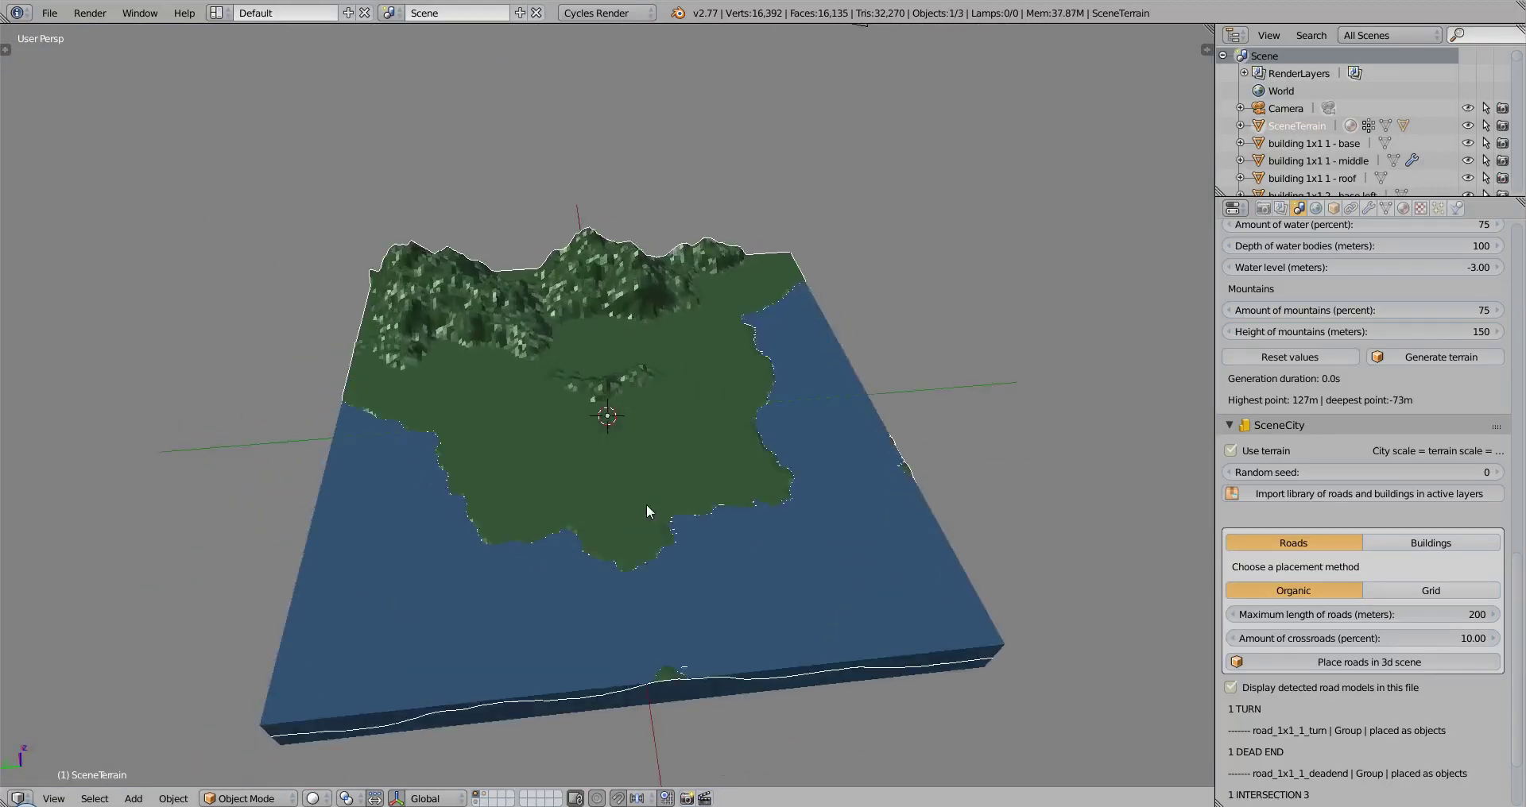
{"action": "middle_click_drag", "start_coordinate": [398, 498], "coordinate": [508, 497]}
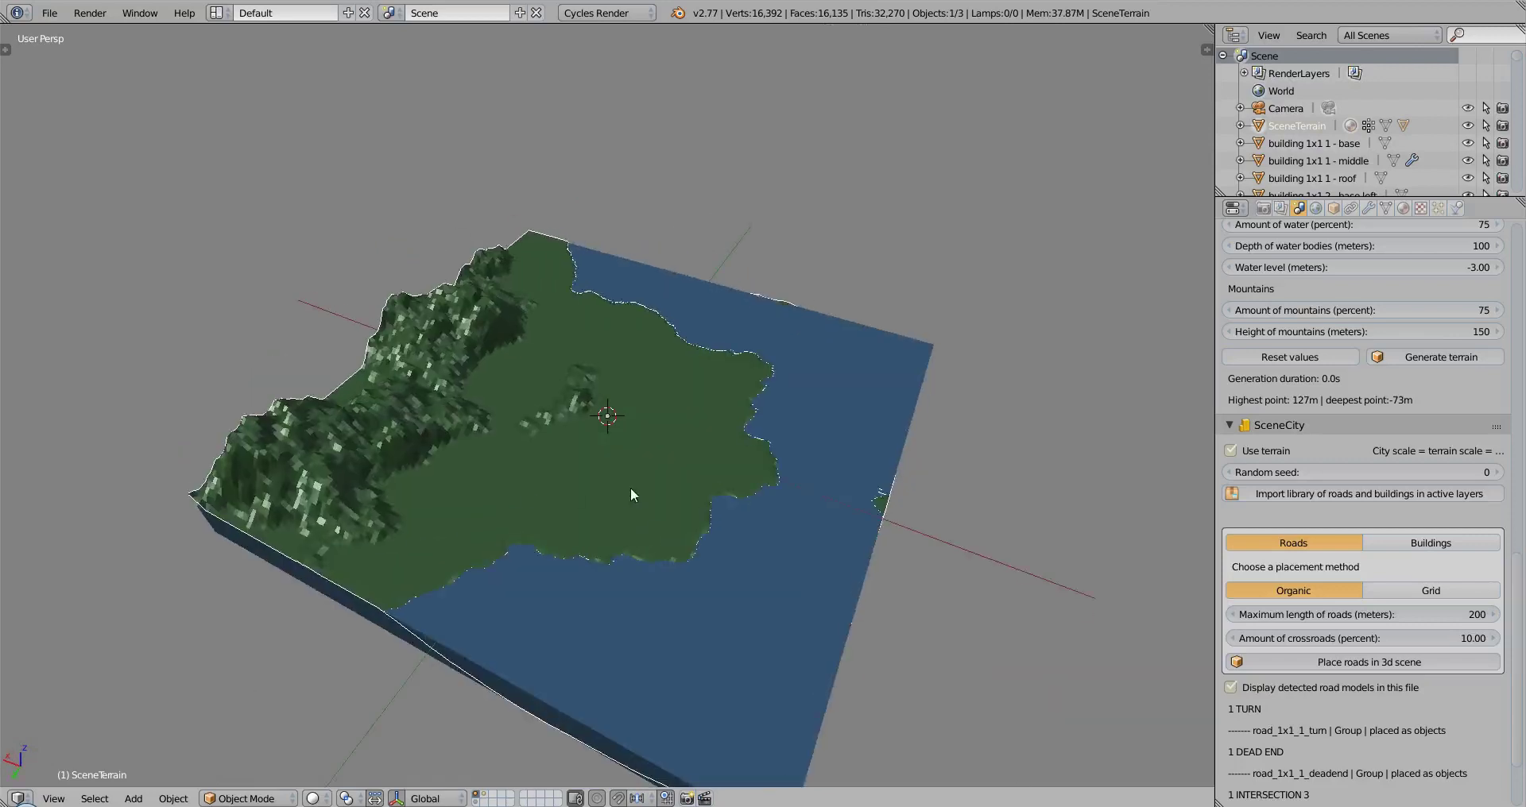
{"action": "scroll", "coordinate": [643, 499], "scroll_direction": "up", "scroll_amount": 3}
{"action": "mouse_move", "coordinate": [644, 499]}
{"action": "middle_mouse_down"}
{"action": "mouse_move", "coordinate": [751, 499]}
{"action": "mouse_move", "coordinate": [624, 508]}
{"action": "middle_mouse_up"}
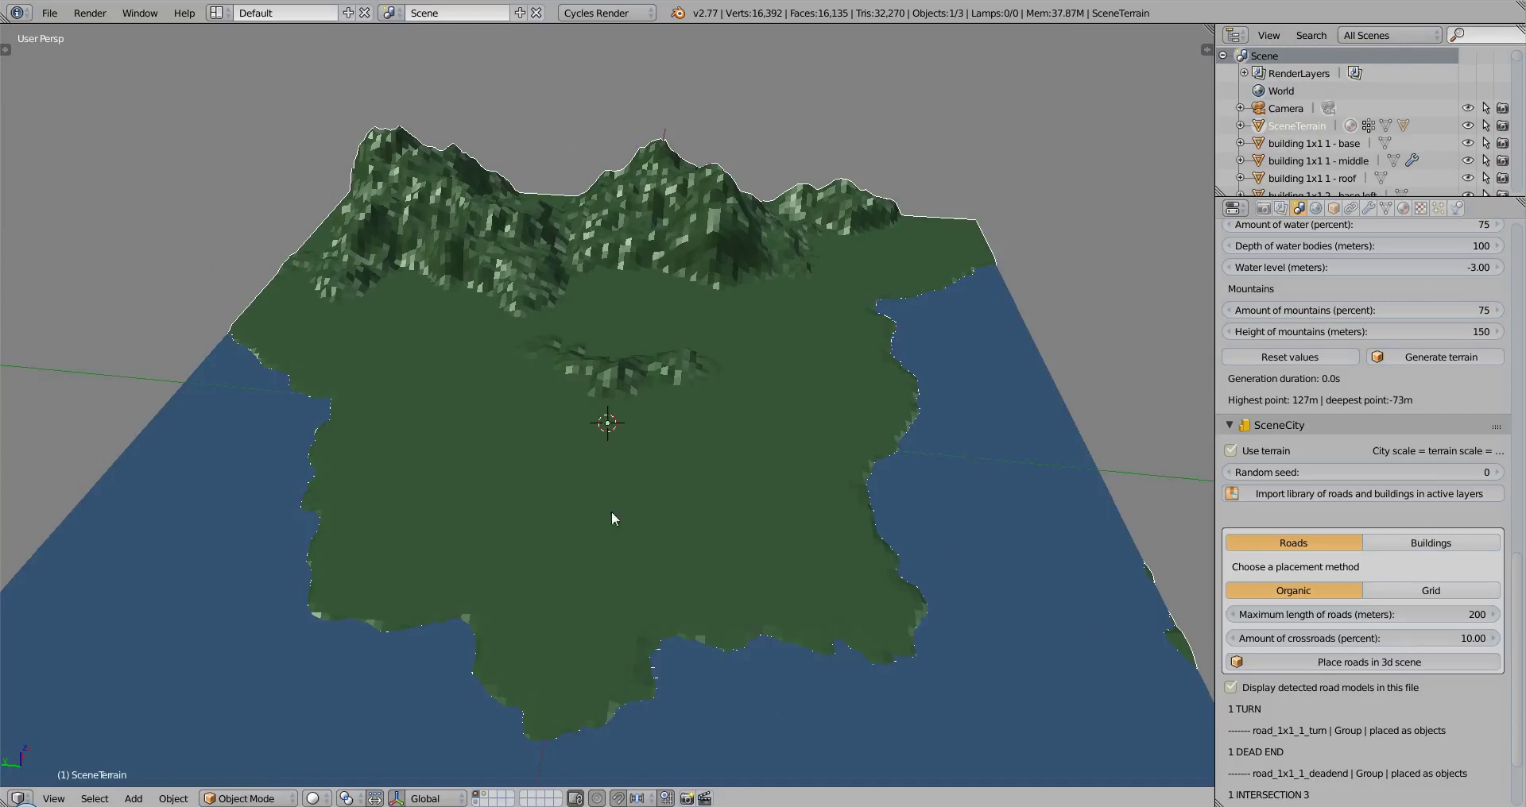
{"action": "middle_click_drag", "start_coordinate": [567, 500], "coordinate": [575, 336]}
{"action": "scroll", "coordinate": [491, 497], "scroll_direction": "up", "scroll_amount": 3}
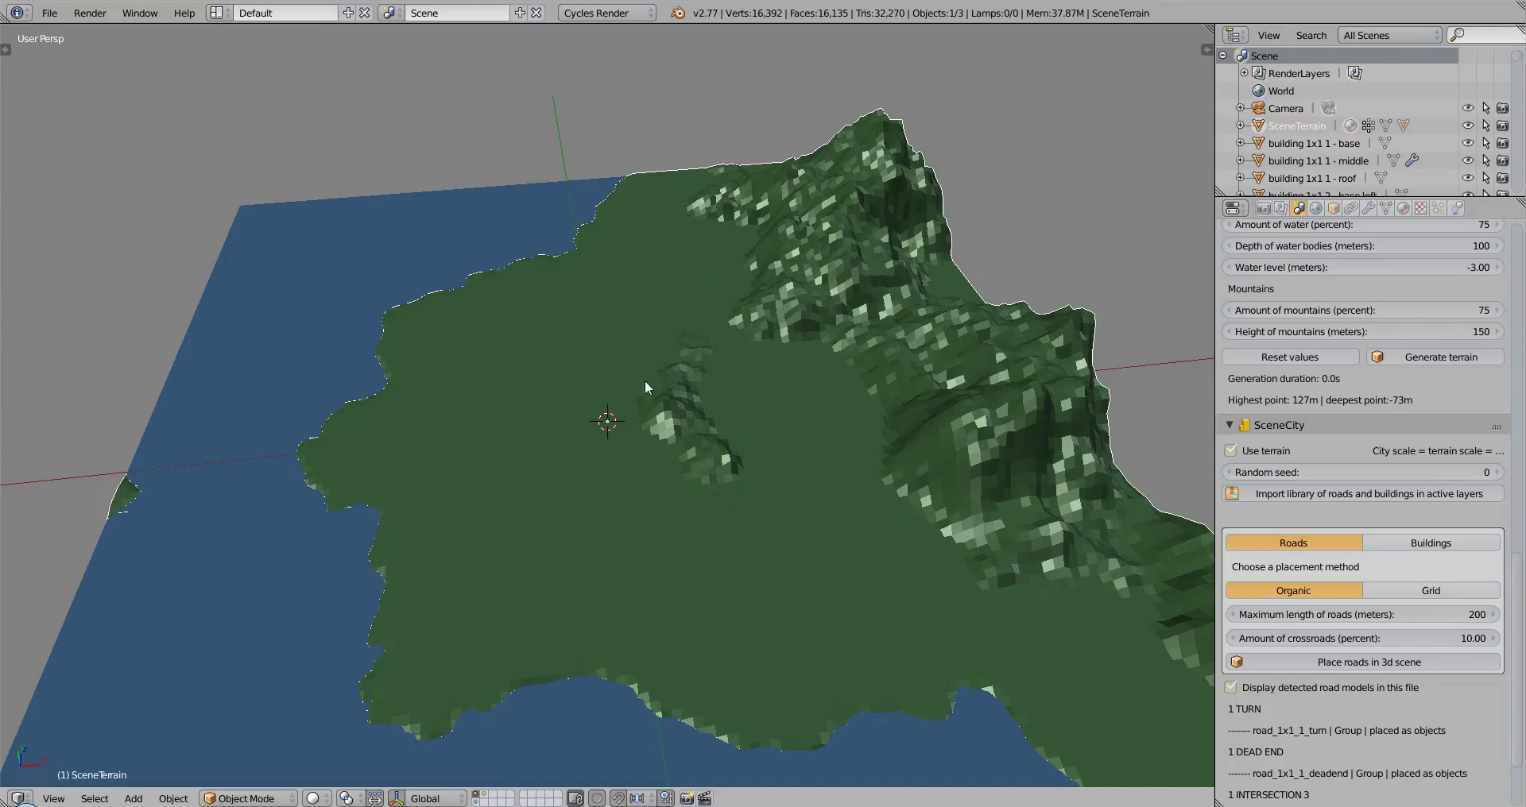
{"action": "middle_click_drag", "start_coordinate": [397, 466], "coordinate": [606, 485]}
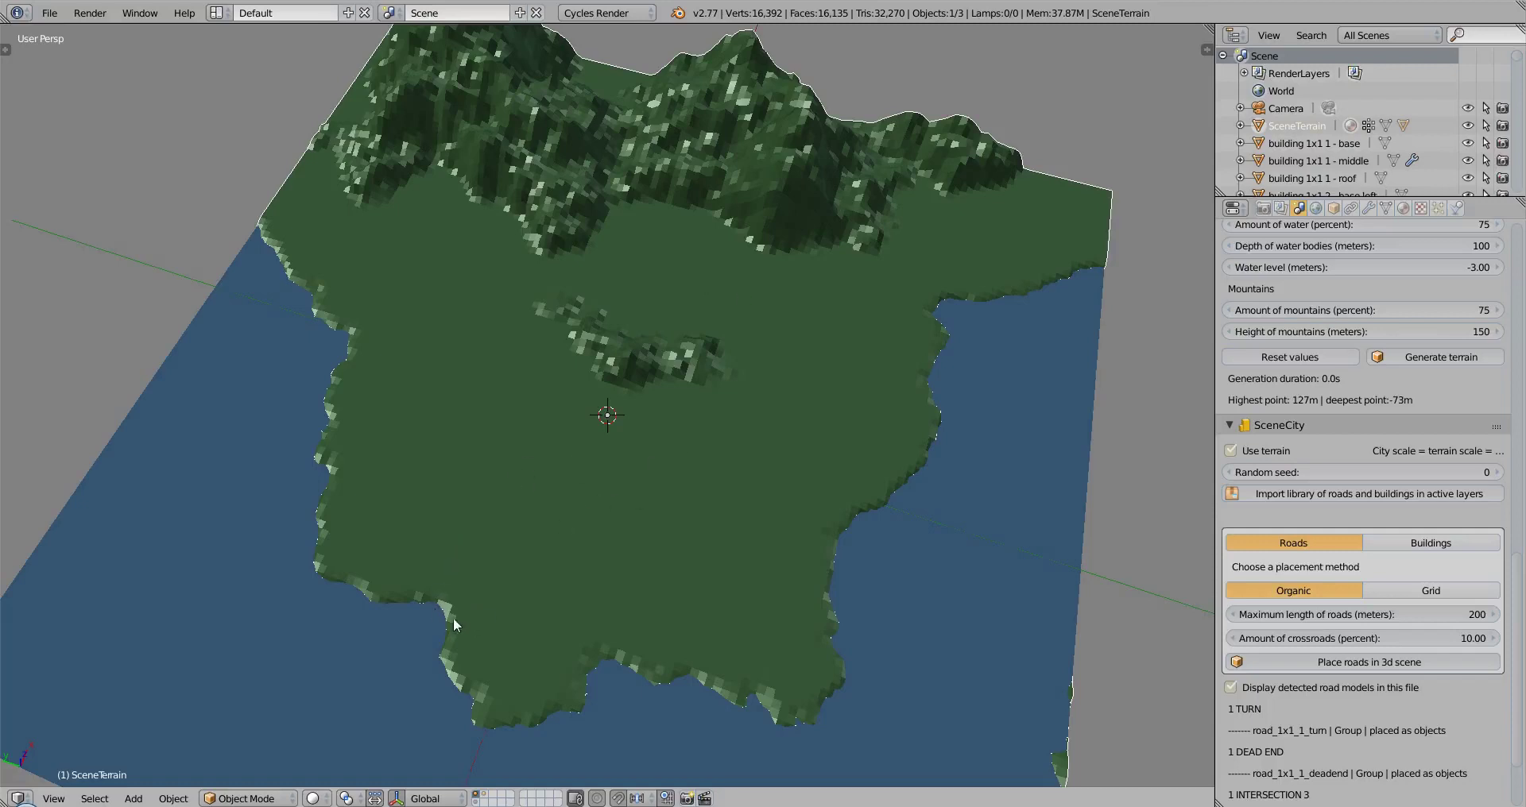
{"action": "middle_click_drag", "start_coordinate": [506, 596], "coordinate": [565, 555]}
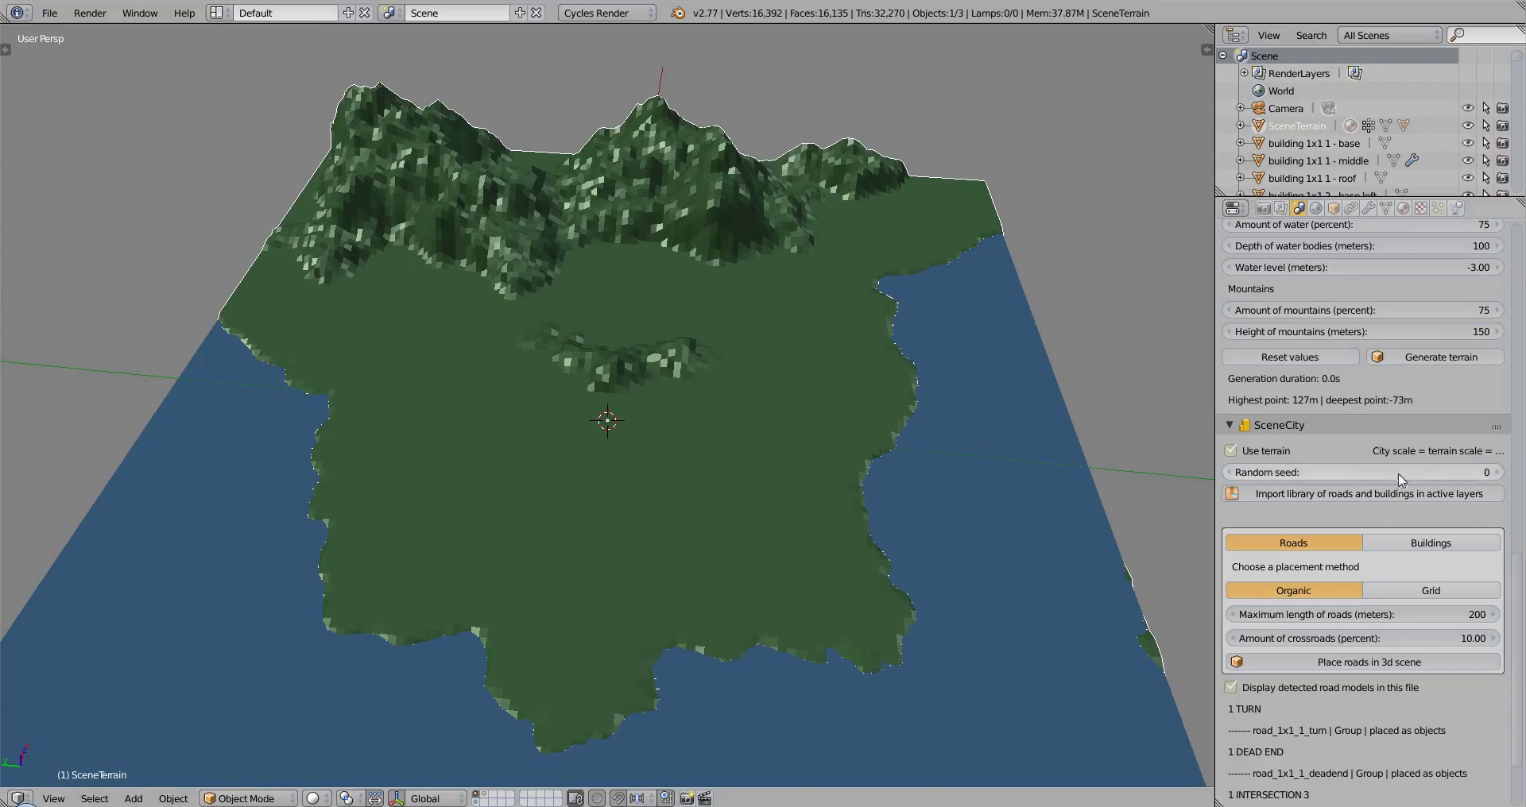
{"action": "scroll", "coordinate": [1331, 449], "scroll_direction": "up", "scroll_amount": 10}
{"action": "scroll", "coordinate": [1331, 449], "scroll_direction": "up", "scroll_amount": 1}
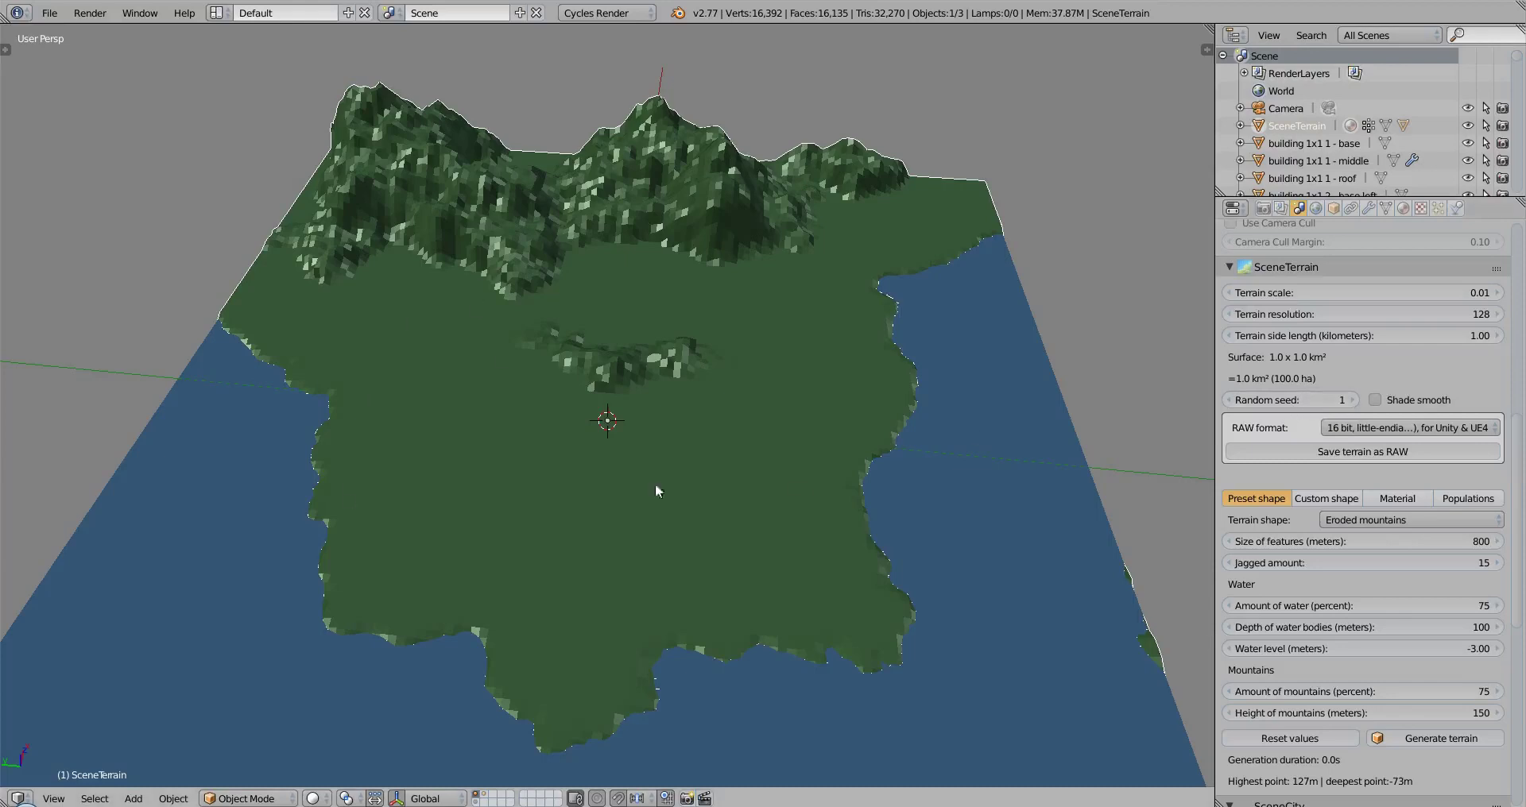
{"action": "scroll", "coordinate": [1324, 502], "scroll_direction": "down", "scroll_amount": 6}
{"action": "scroll", "coordinate": [1324, 502], "scroll_direction": "down", "scroll_amount": 6}
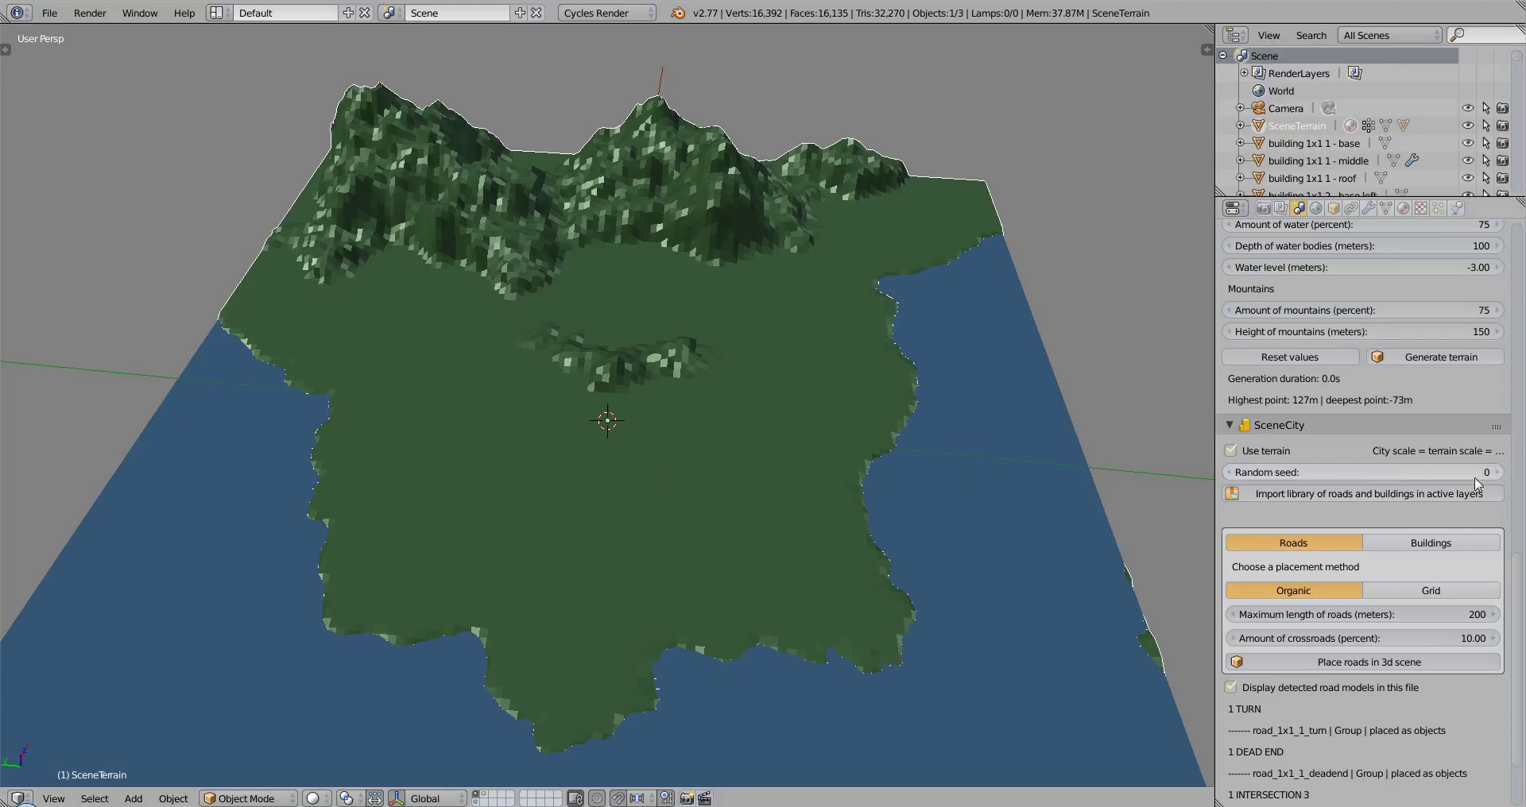
Set the SceneCity random seed to 1 and place organic roads on the terrain
{"action": "left_click", "coordinate": [1497, 472]}
{"action": "left_click", "coordinate": [1362, 668]}
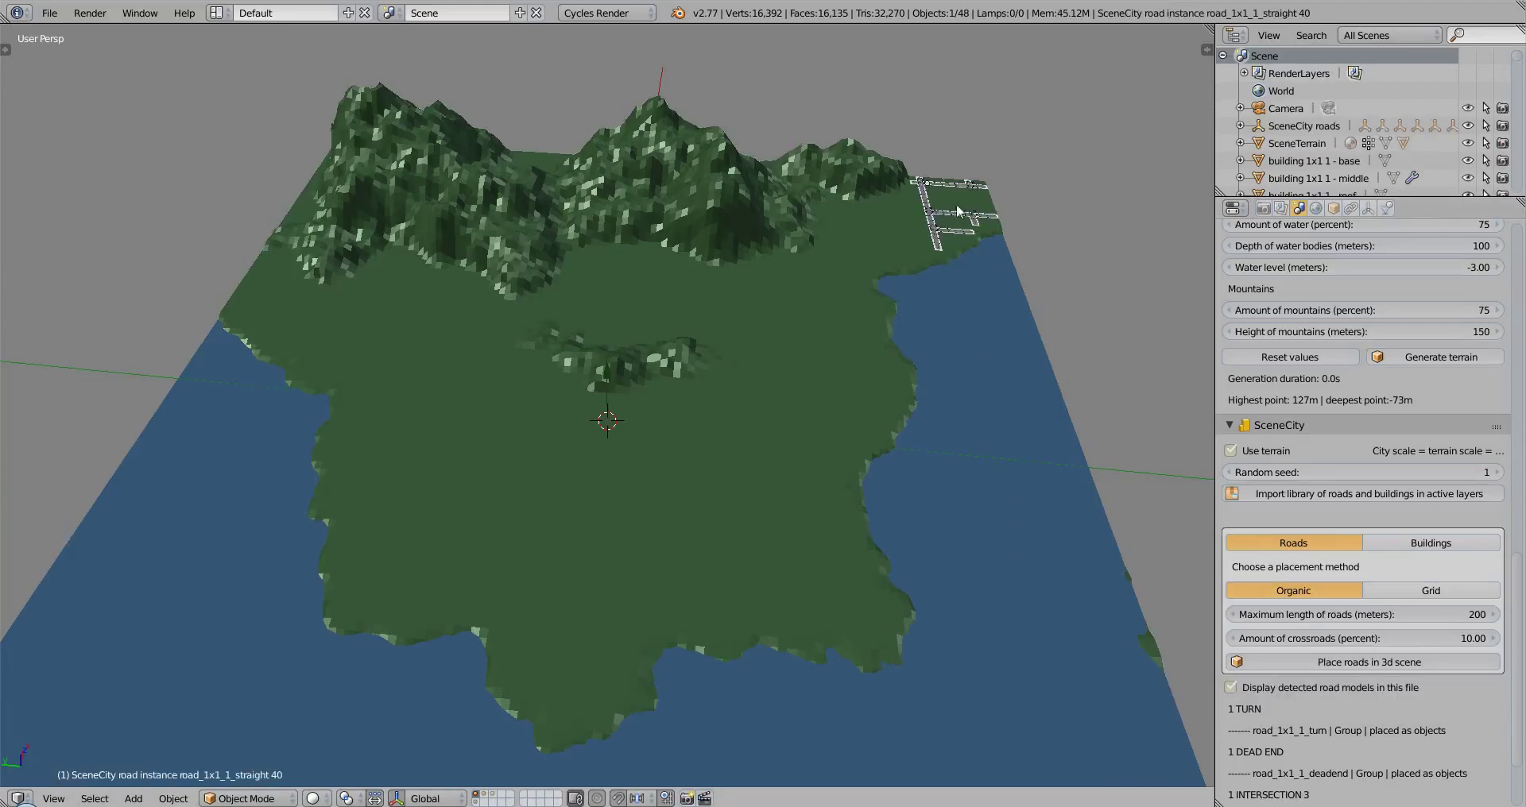
{"action": "middle_click_drag", "start_coordinate": [915, 265], "coordinate": [1182, 448]}
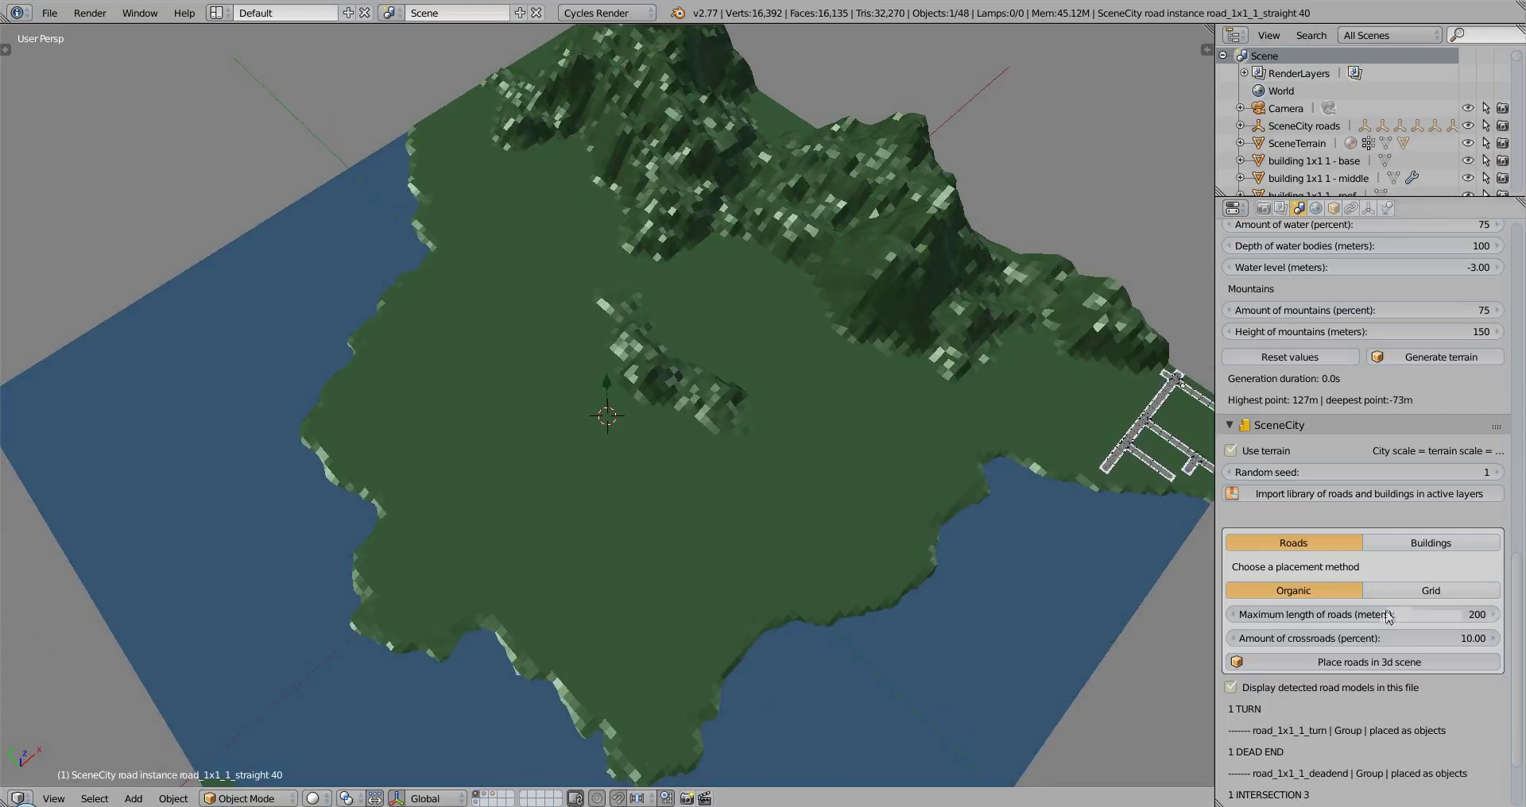
Place the organic roads again with random seeds 2, 3 and 4 in turn
{"action": "left_click", "coordinate": [1497, 472]}
{"action": "left_click", "coordinate": [1368, 662]}
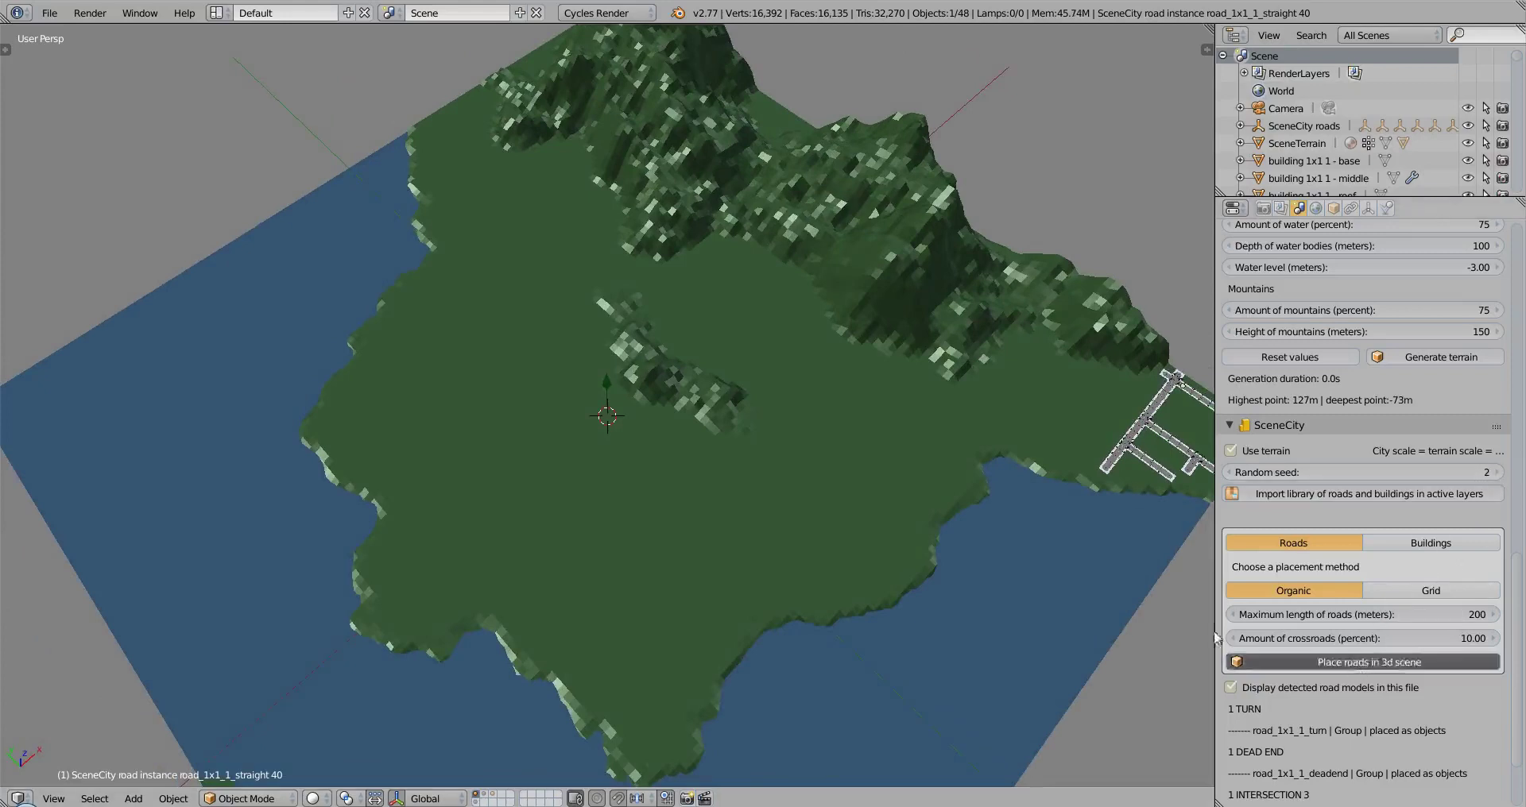
{"action": "left_click", "coordinate": [1497, 472]}
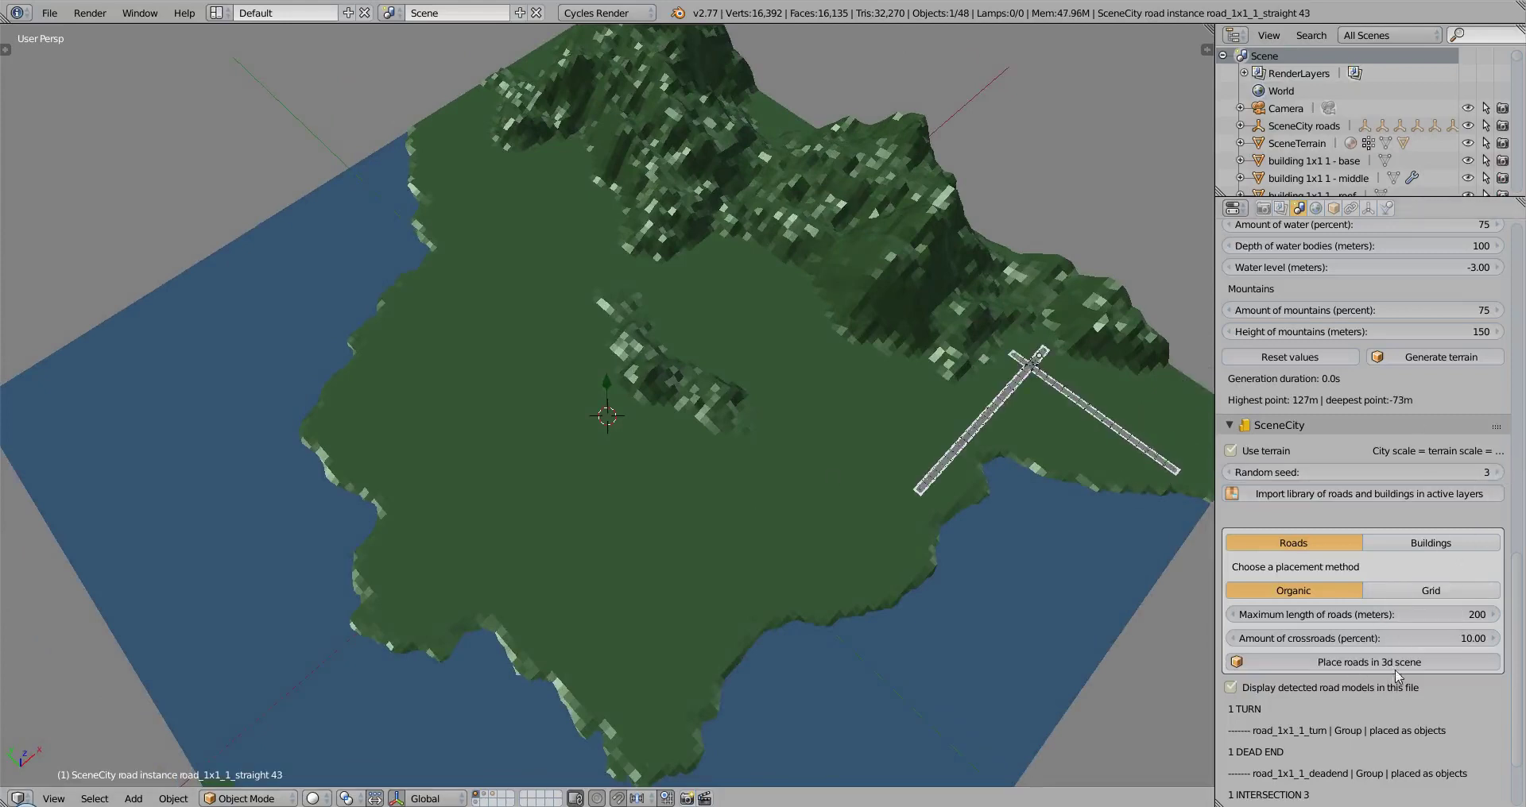
{"action": "left_click", "coordinate": [1397, 665]}
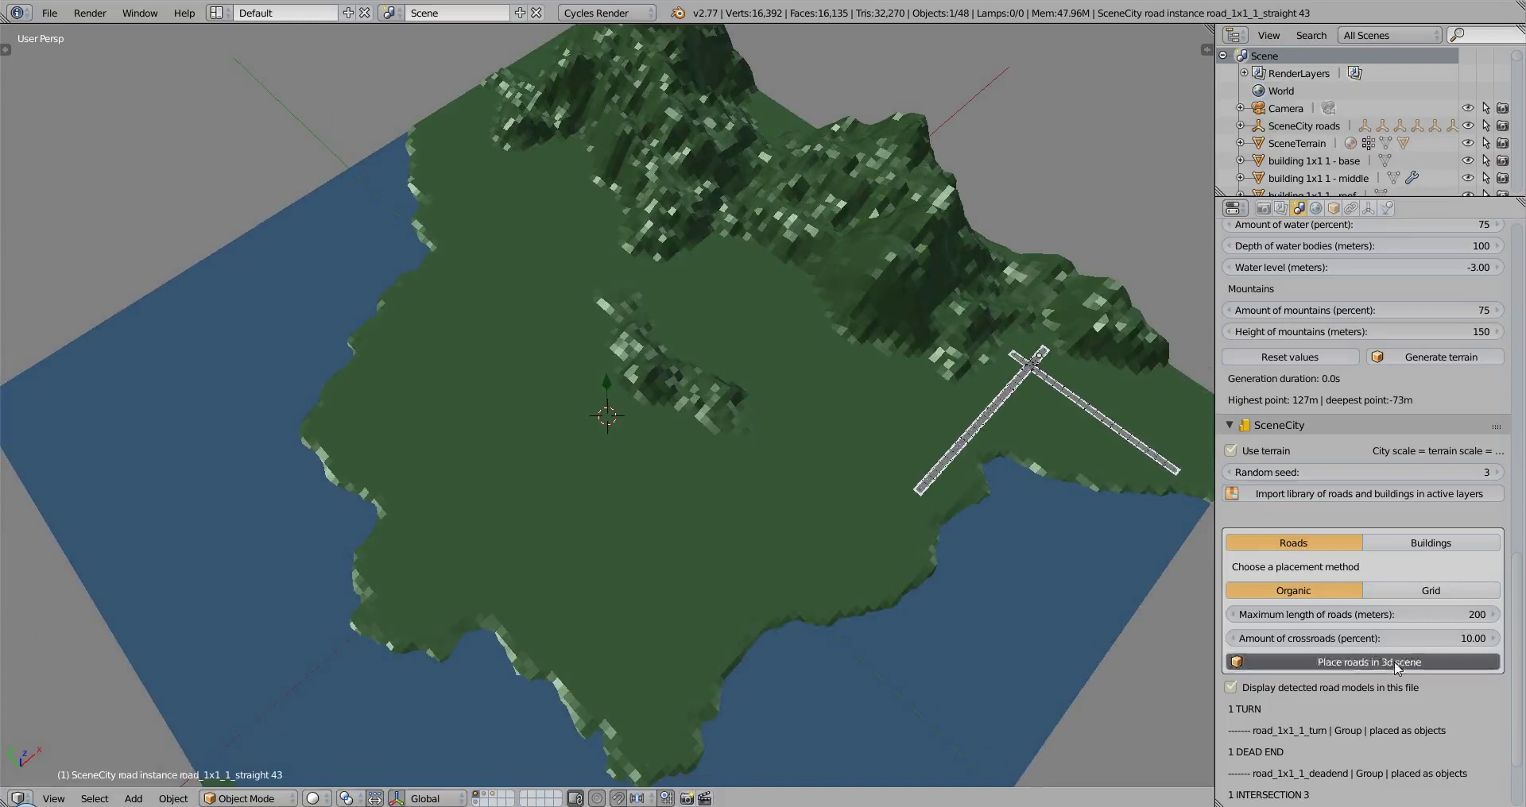
{"action": "left_click", "coordinate": [1498, 472]}
{"action": "left_click", "coordinate": [1422, 663]}
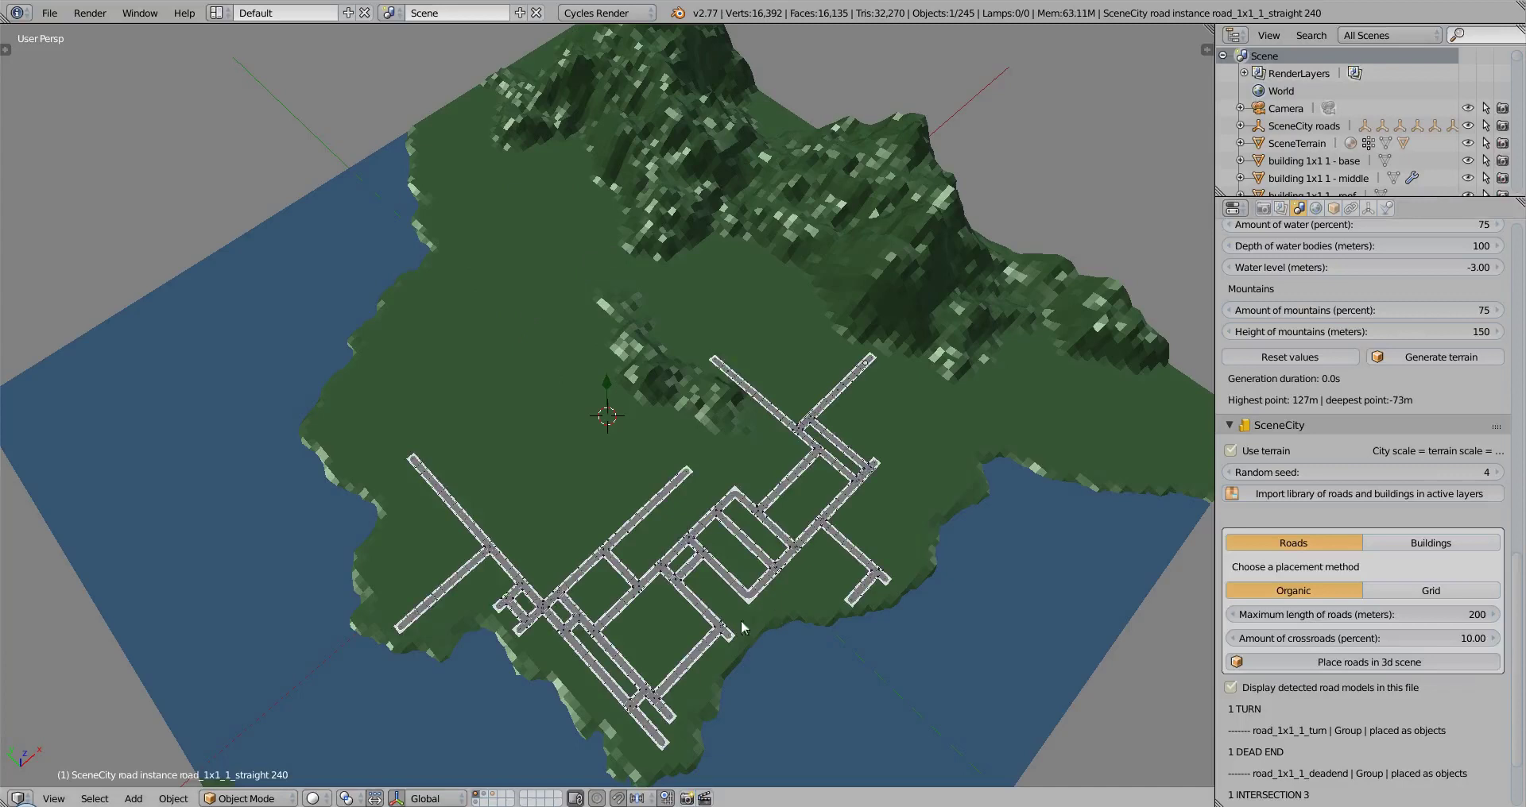
Inspect the road network on the terrain, then regenerate the organic roads with random seeds 5, 6 and 7 in turn
{"action": "middle_click_drag", "start_coordinate": [741, 619], "coordinate": [866, 540]}
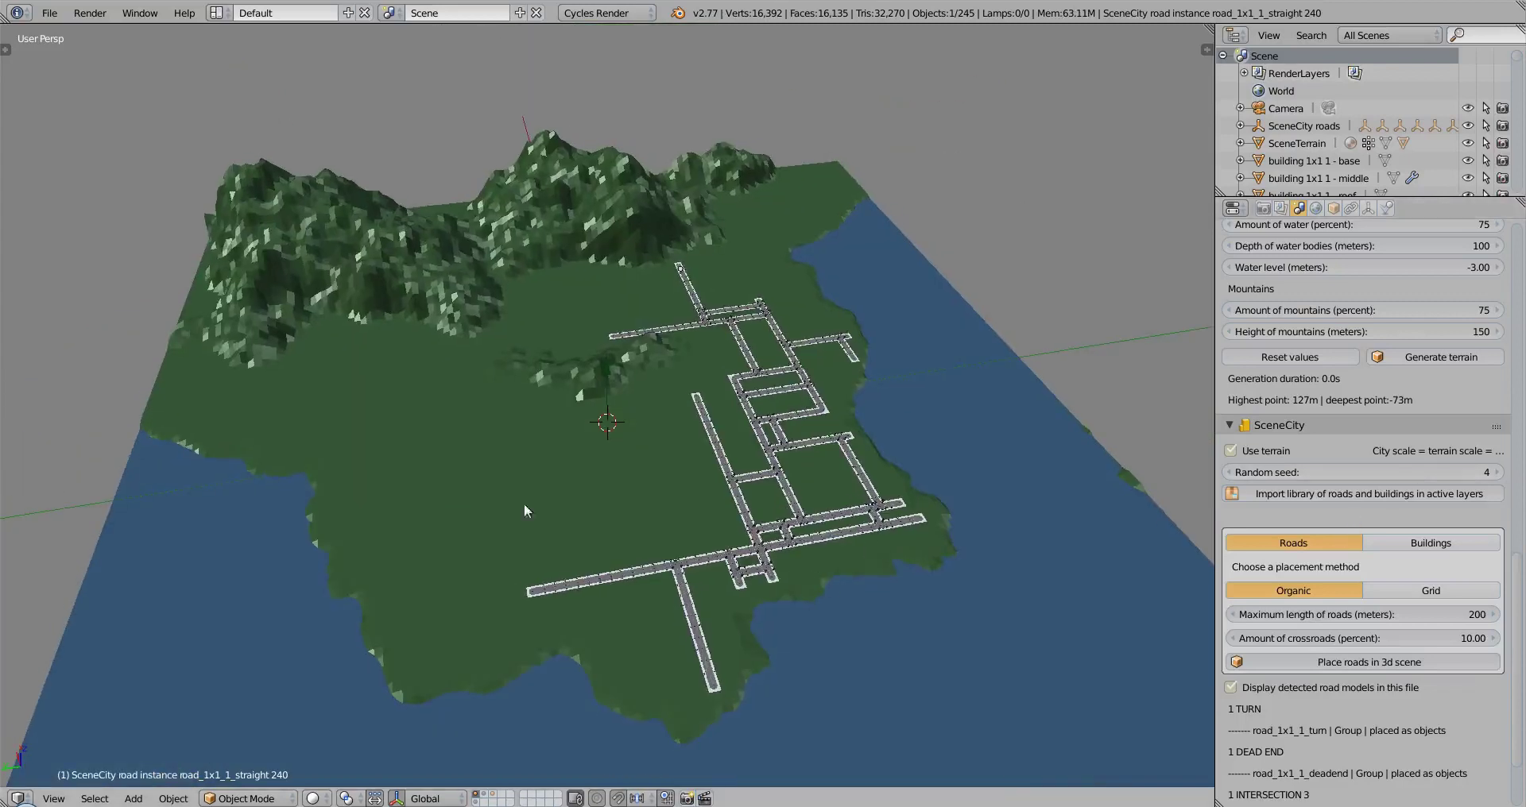
{"action": "middle_click_drag", "start_coordinate": [667, 552], "coordinate": [769, 475]}
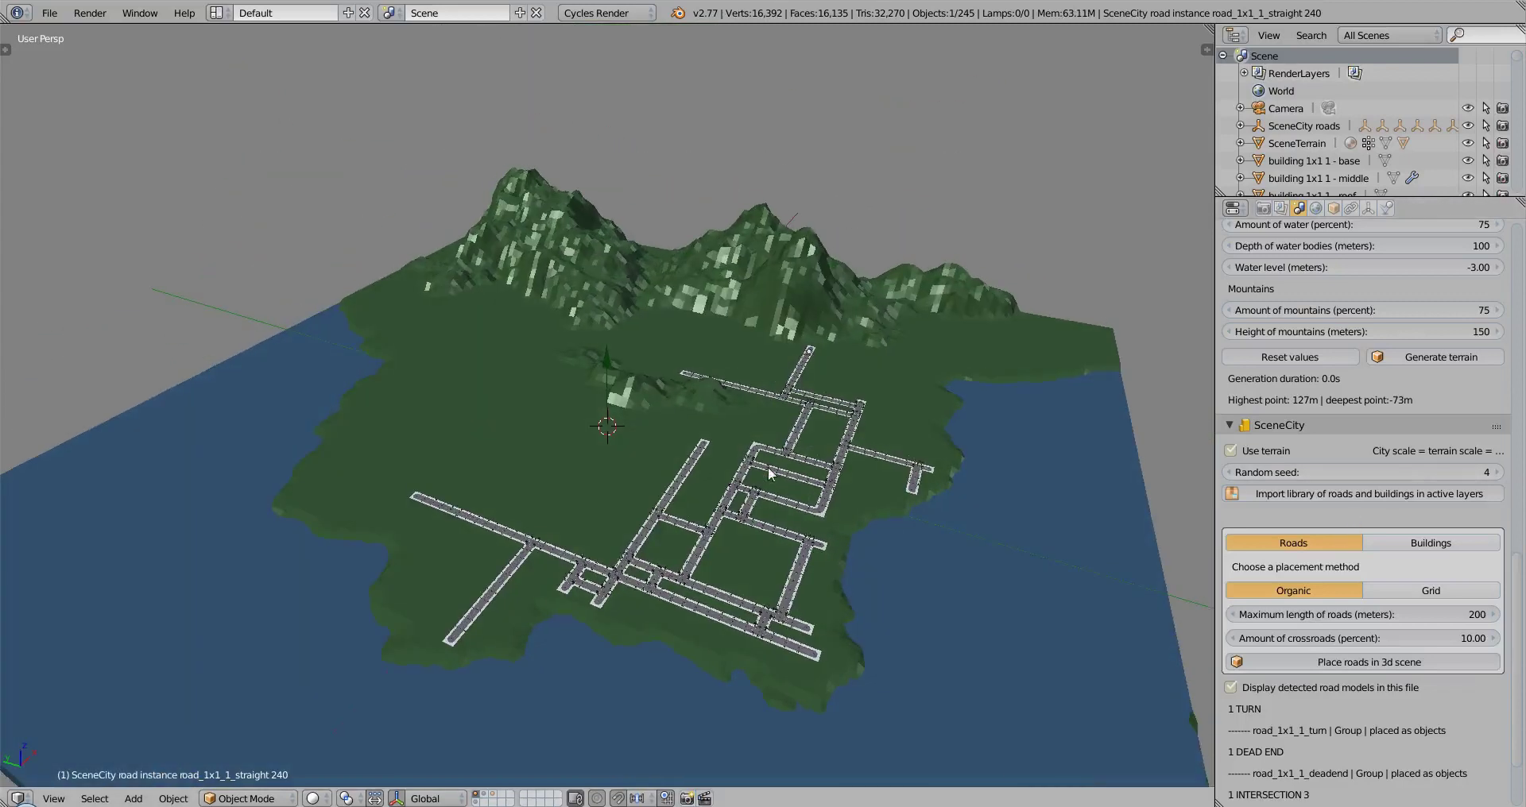
{"action": "left_click", "coordinate": [1497, 472]}
{"action": "left_click", "coordinate": [1432, 660]}
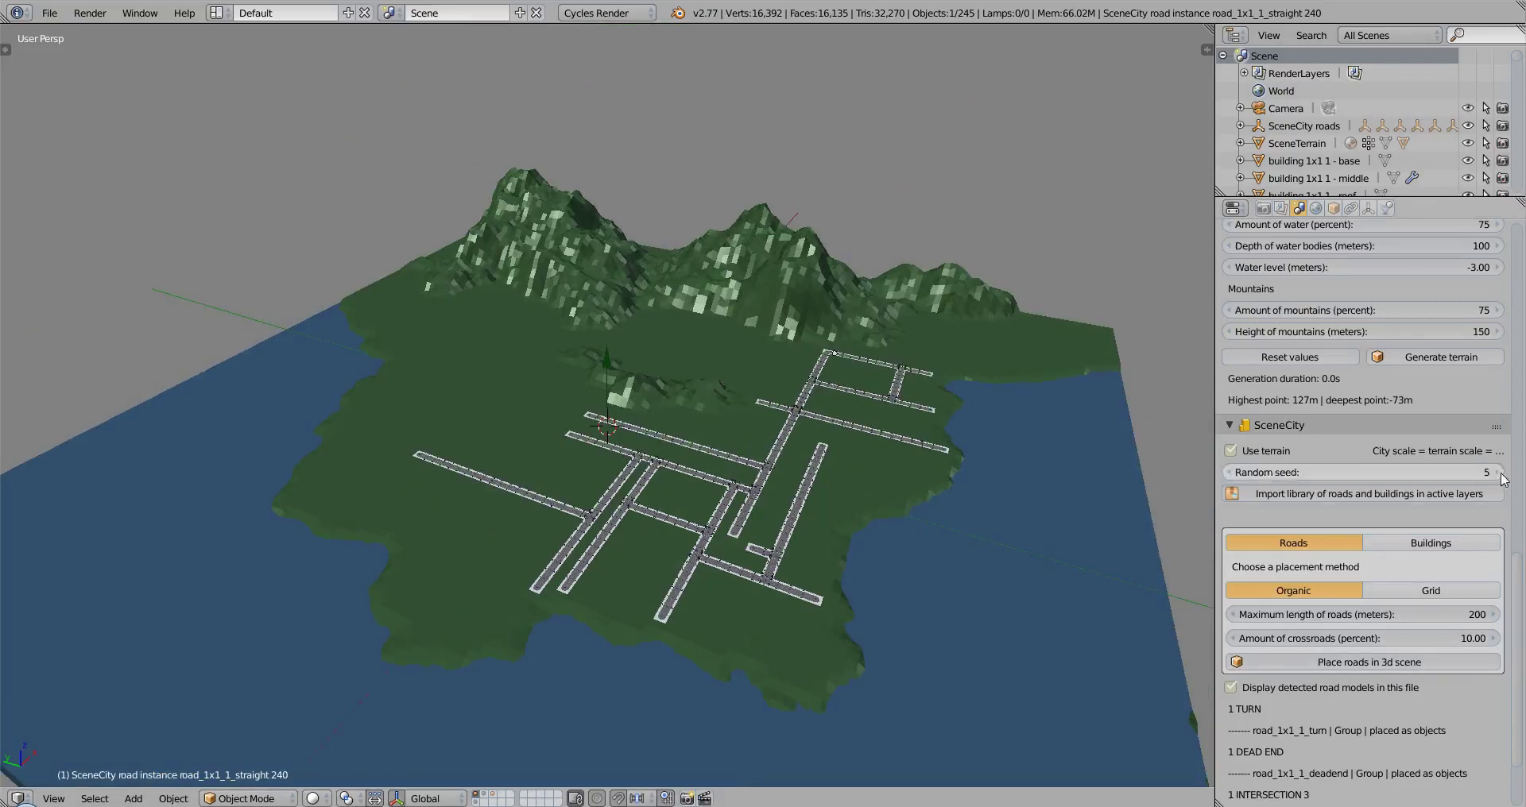
{"action": "left_click", "coordinate": [1499, 472]}
{"action": "left_click", "coordinate": [1422, 662]}
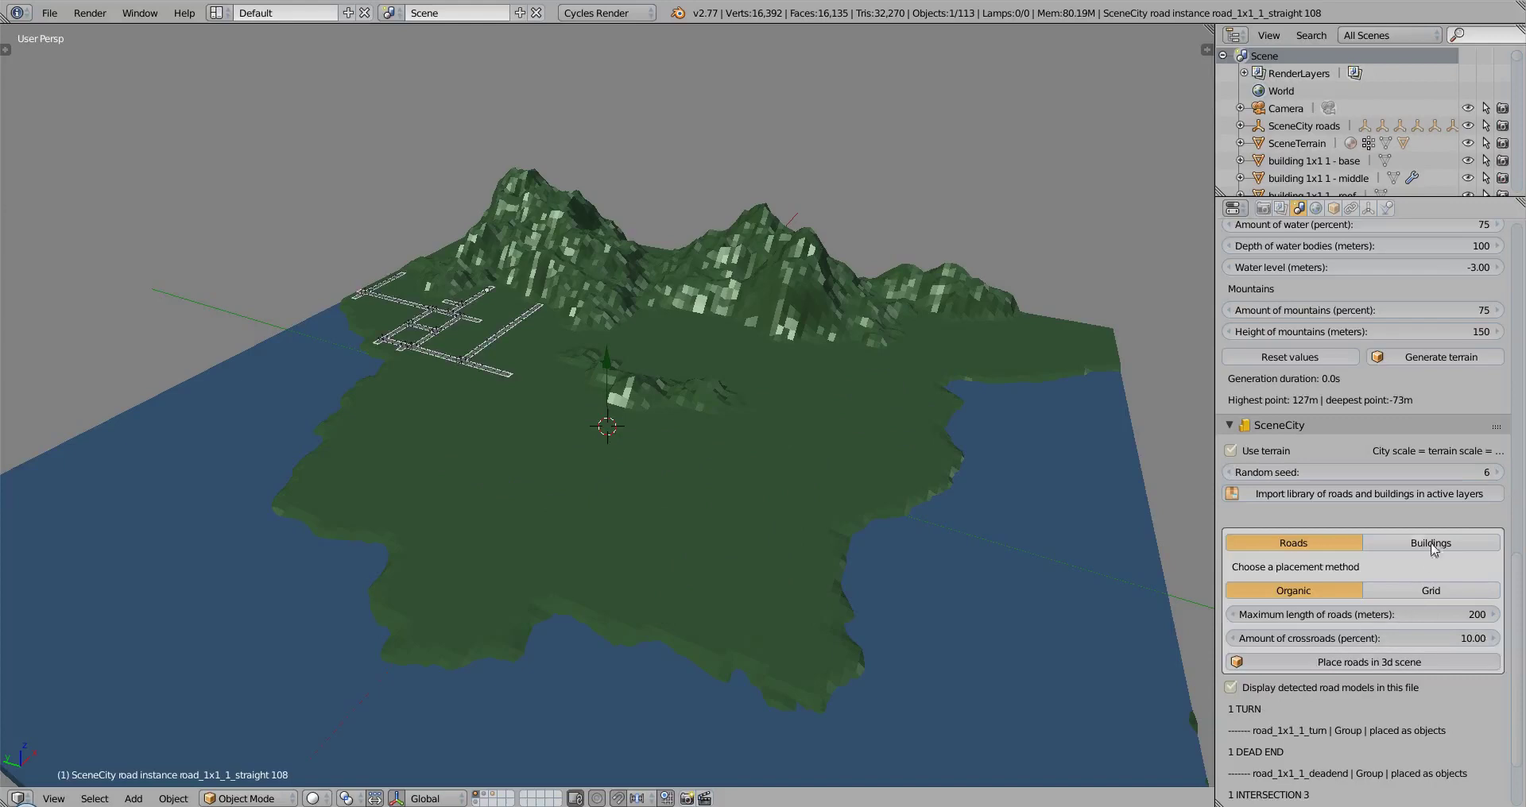
{"action": "left_click", "coordinate": [1497, 472]}
{"action": "left_click", "coordinate": [1374, 664]}
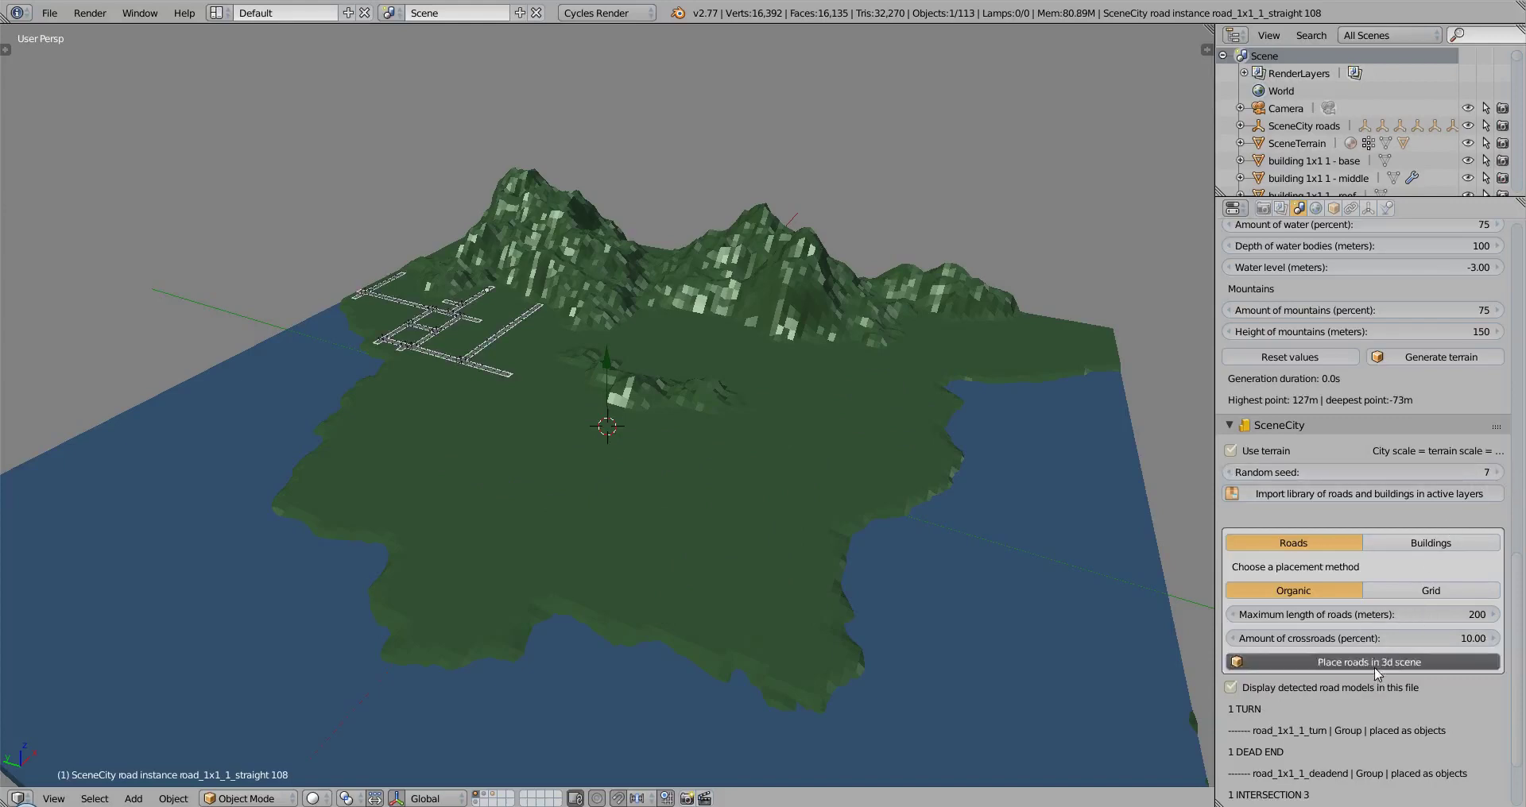
Set the SceneCity random seed to 8, place the organic roads again and inspect the new network around the shoreline
{"action": "left_click", "coordinate": [1498, 472]}
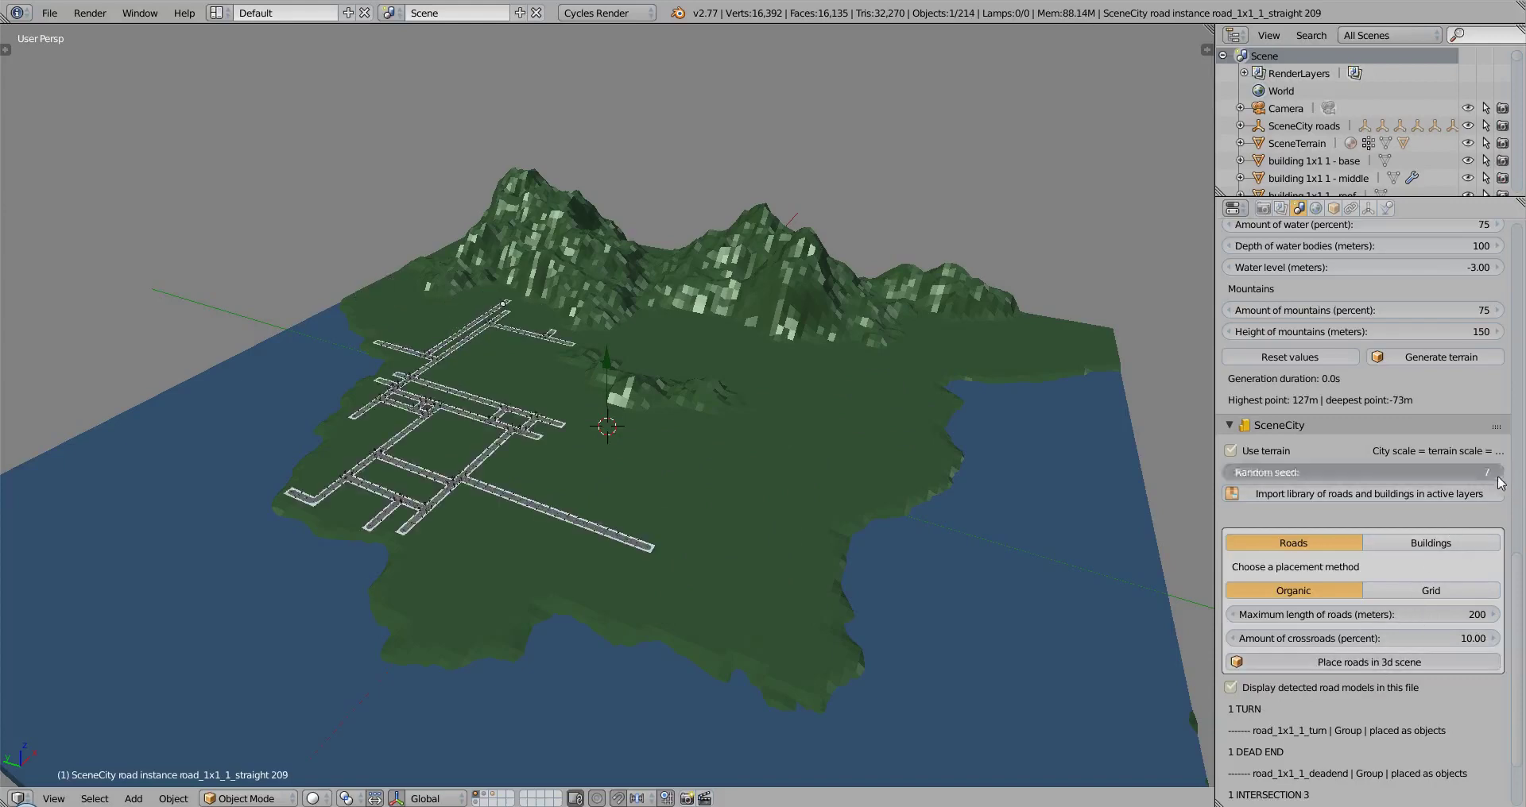
{"action": "left_click", "coordinate": [1407, 666]}
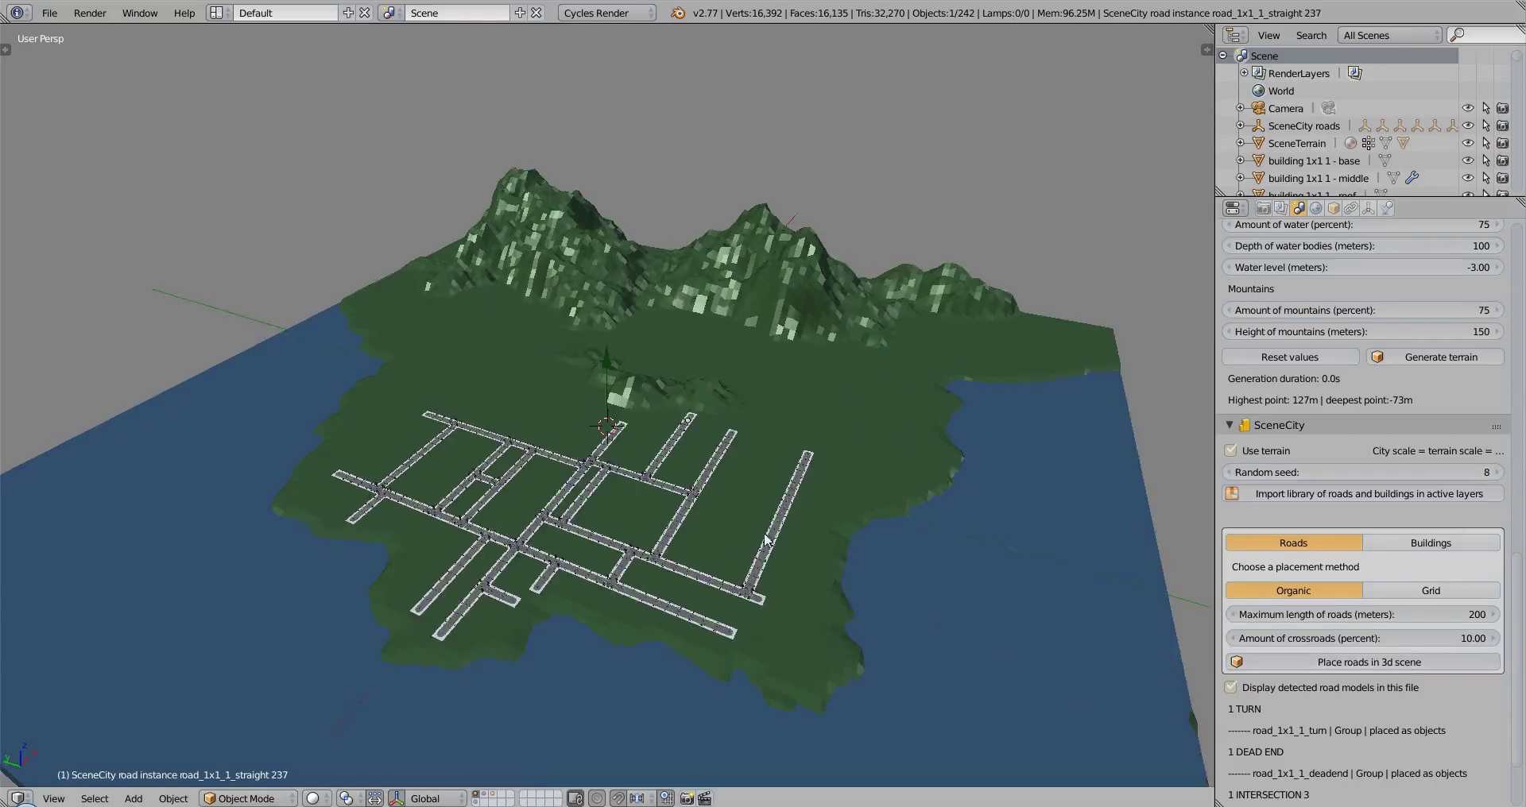
{"action": "middle_click_drag", "start_coordinate": [765, 538], "coordinate": [683, 588]}
{"action": "middle_click_drag", "start_coordinate": [469, 616], "coordinate": [739, 483]}
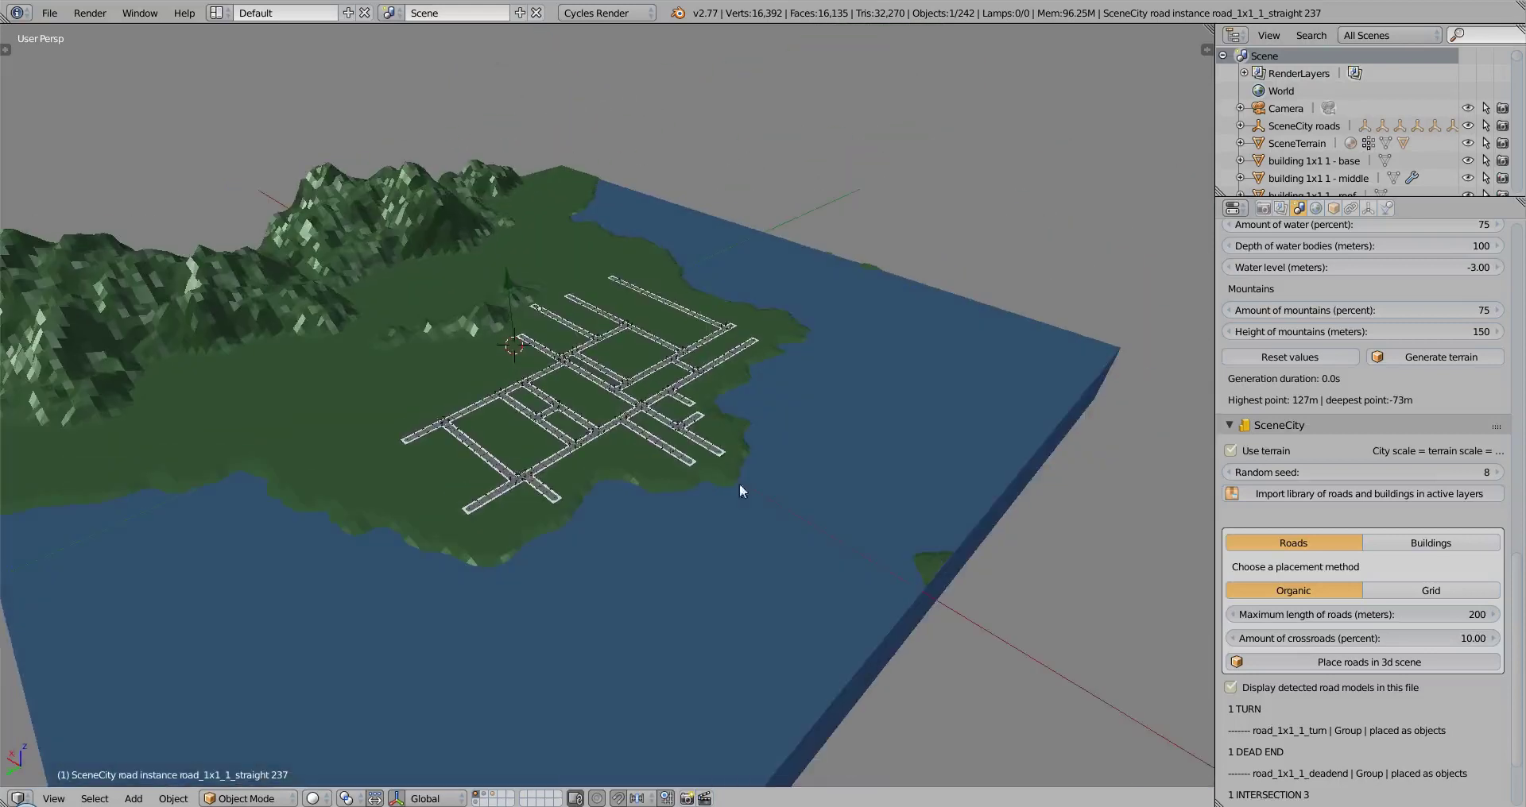
{"action": "scroll", "coordinate": [618, 400], "scroll_direction": "up", "scroll_amount": 3}
{"action": "middle_click_drag", "start_coordinate": [618, 401], "coordinate": [537, 491]}
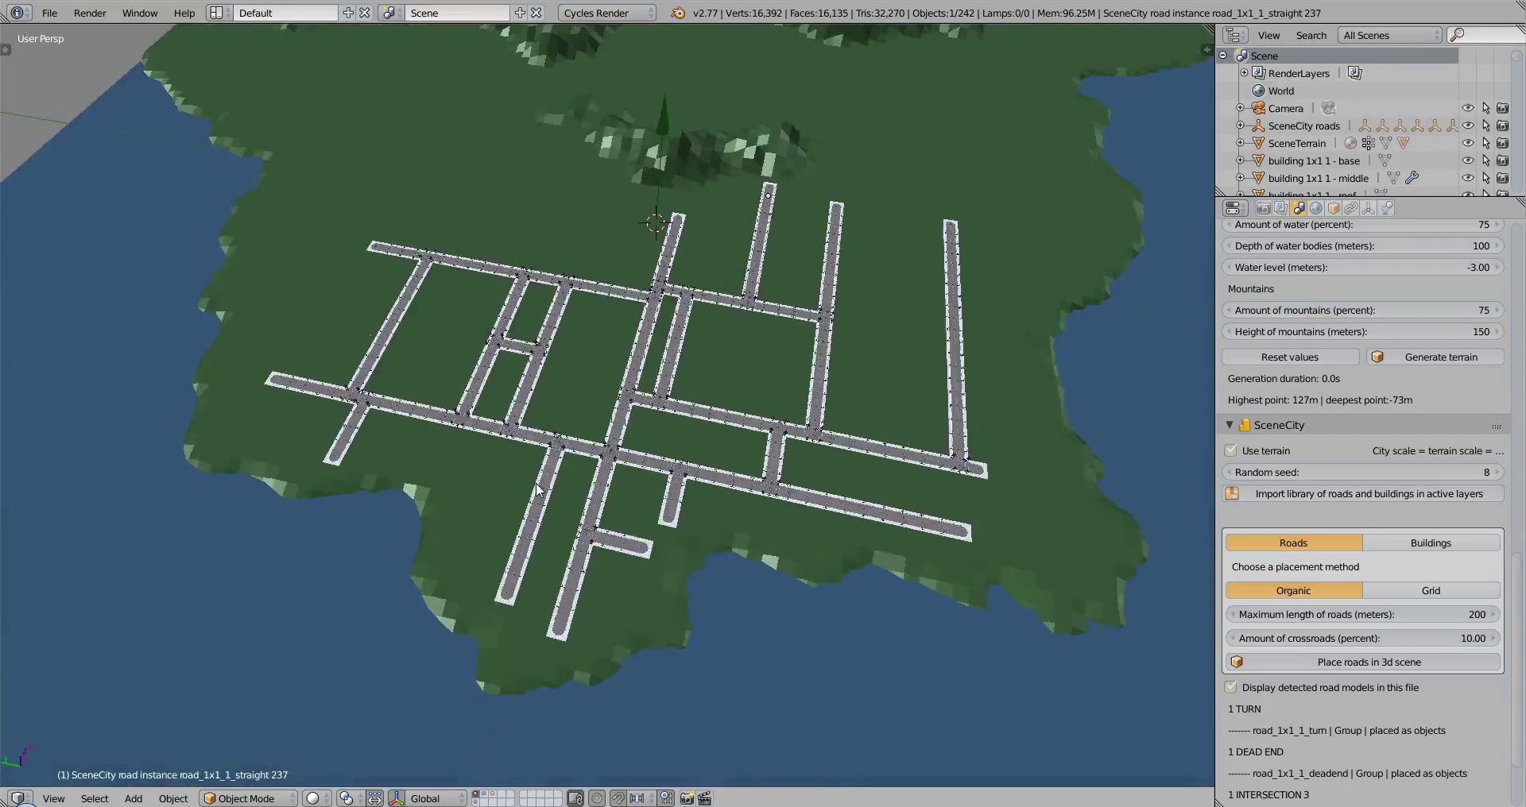
{"action": "scroll", "coordinate": [536, 488], "scroll_direction": "down", "scroll_amount": 4}
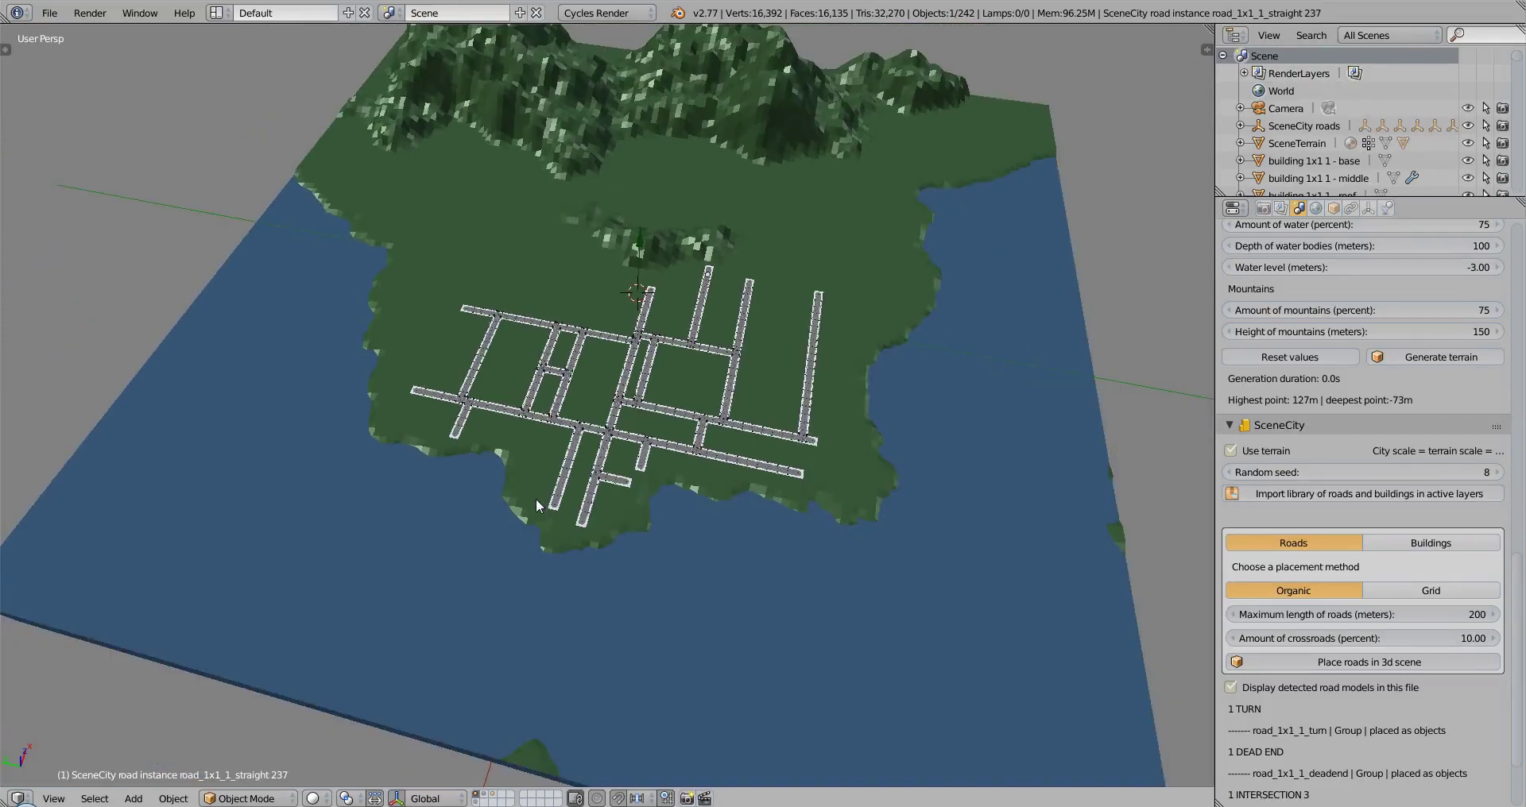
Switch SceneCity from roads to buildings and place the buildings along the roads
{"action": "left_click", "coordinate": [1428, 547]}
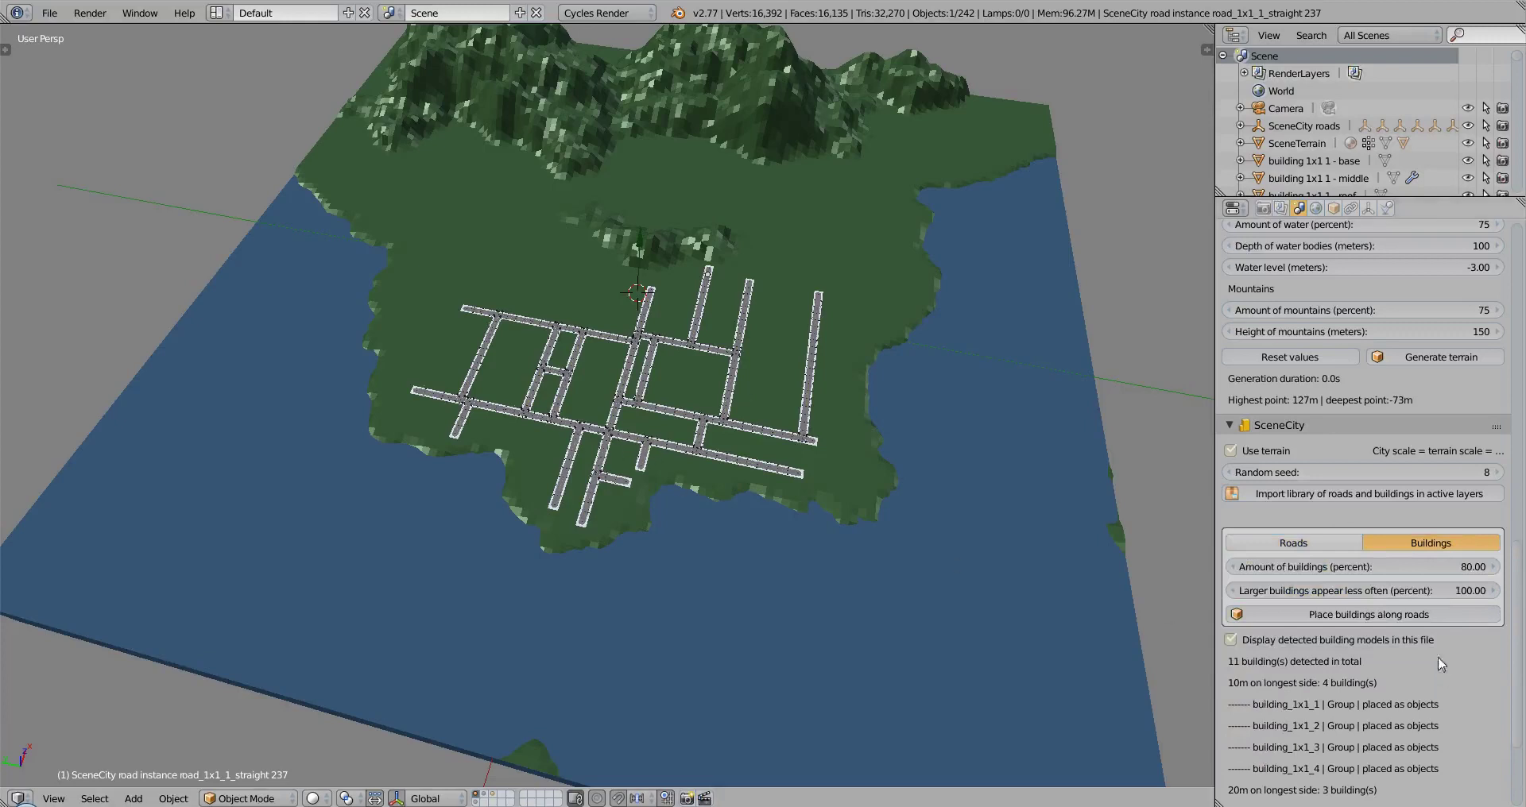
{"action": "left_click", "coordinate": [1387, 620]}
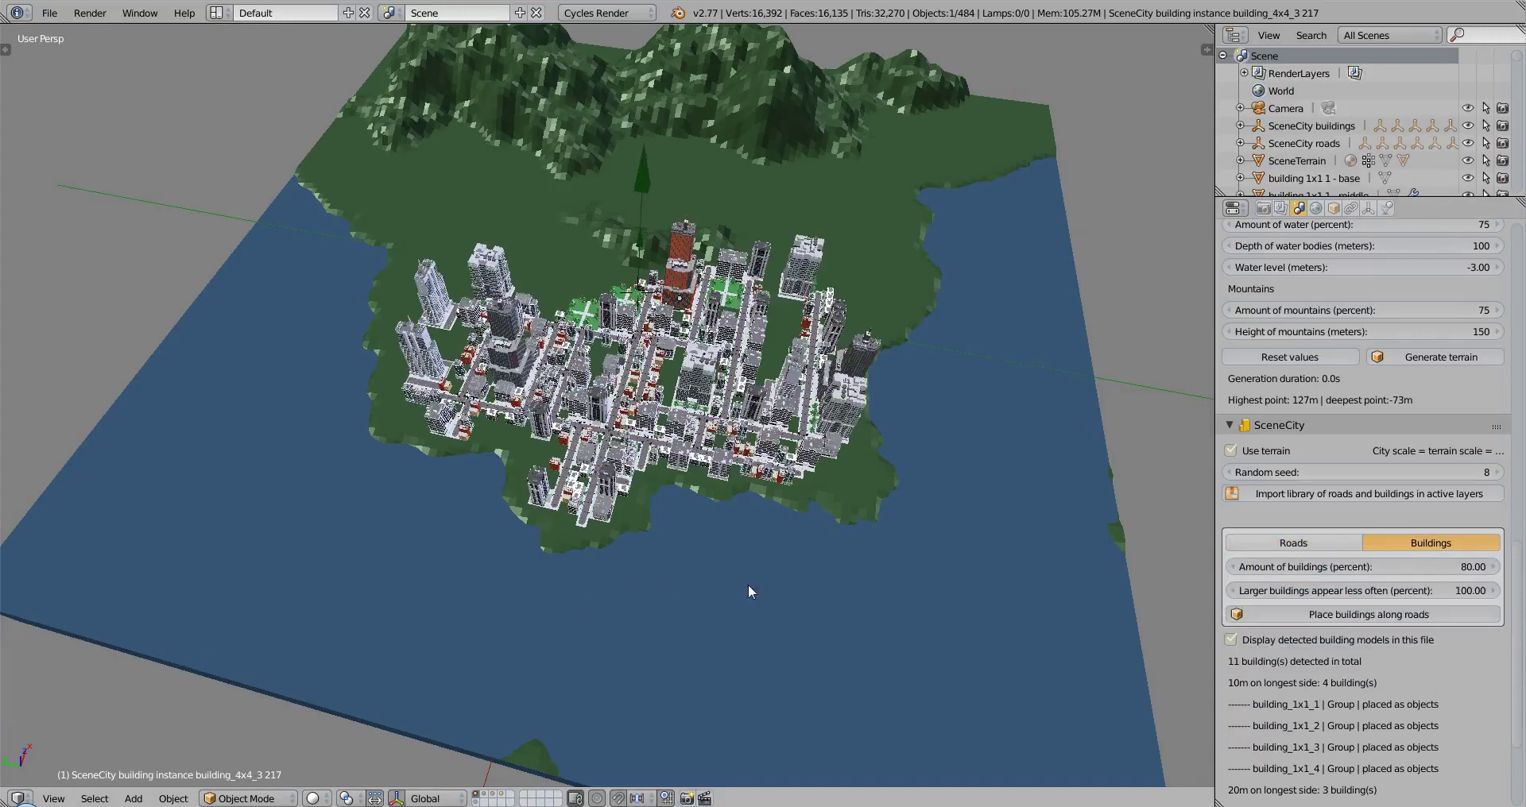
{"action": "middle_click_drag", "start_coordinate": [861, 620], "coordinate": [851, 562]}
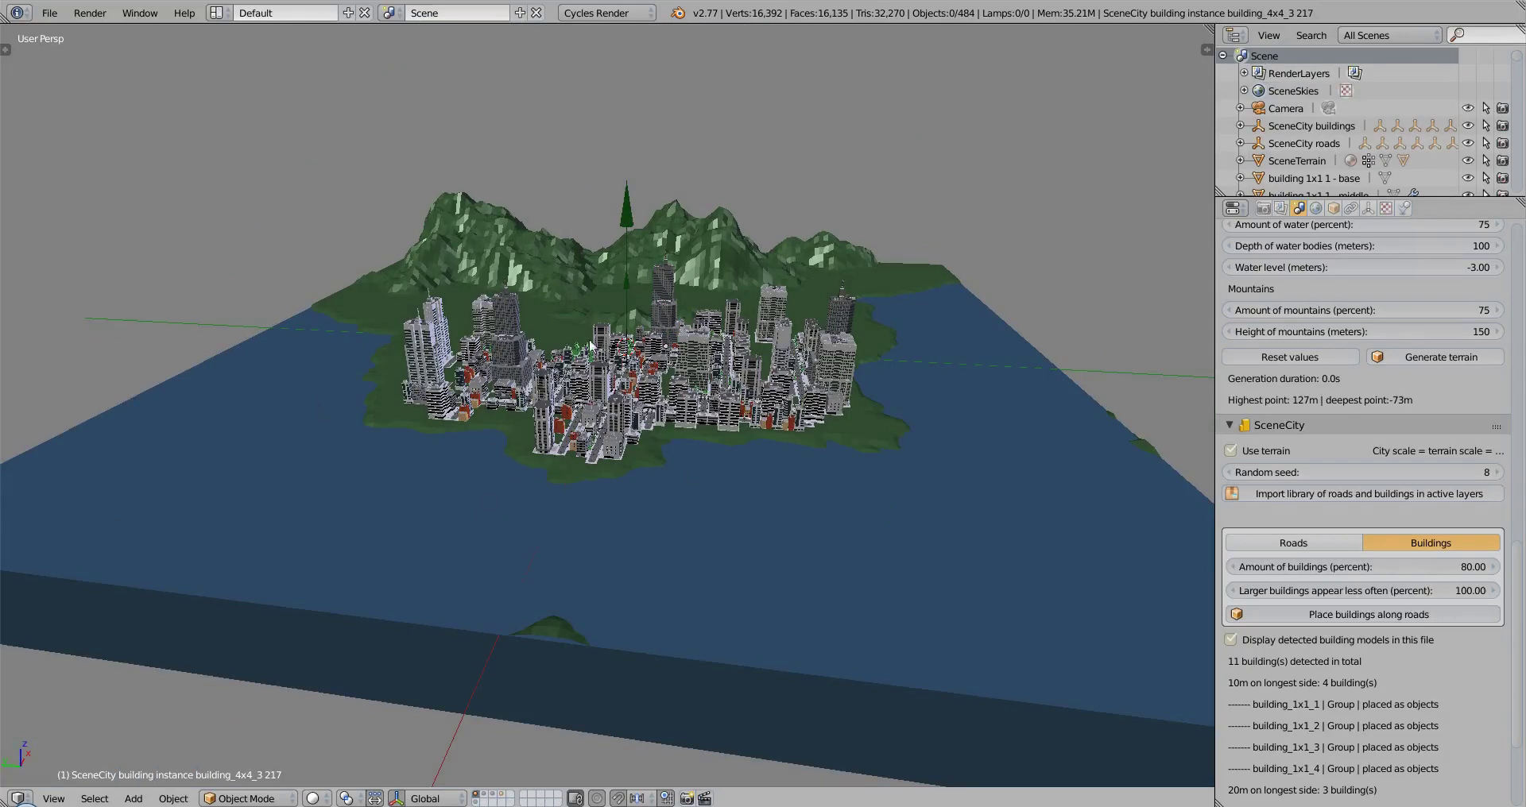
Frame the whole city with the mountains behind it and preview it with Rendered viewport shading
{"action": "scroll", "coordinate": [592, 409], "scroll_direction": "up", "scroll_amount": 4}
{"action": "middle_click_drag", "start_coordinate": [592, 409], "coordinate": [680, 548], "text": "shift"}
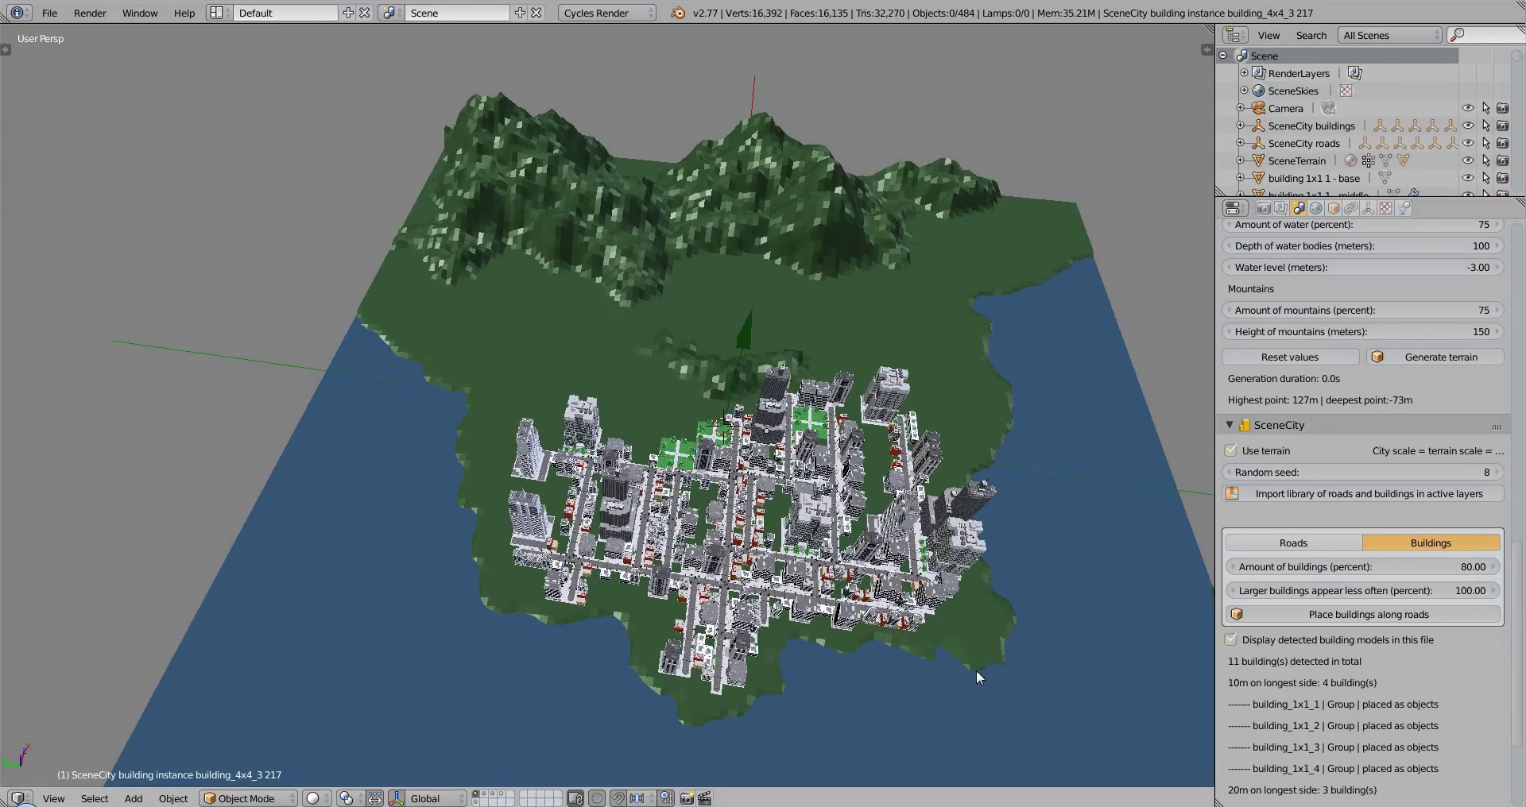
{"action": "middle_click_drag", "start_coordinate": [976, 670], "coordinate": [713, 690]}
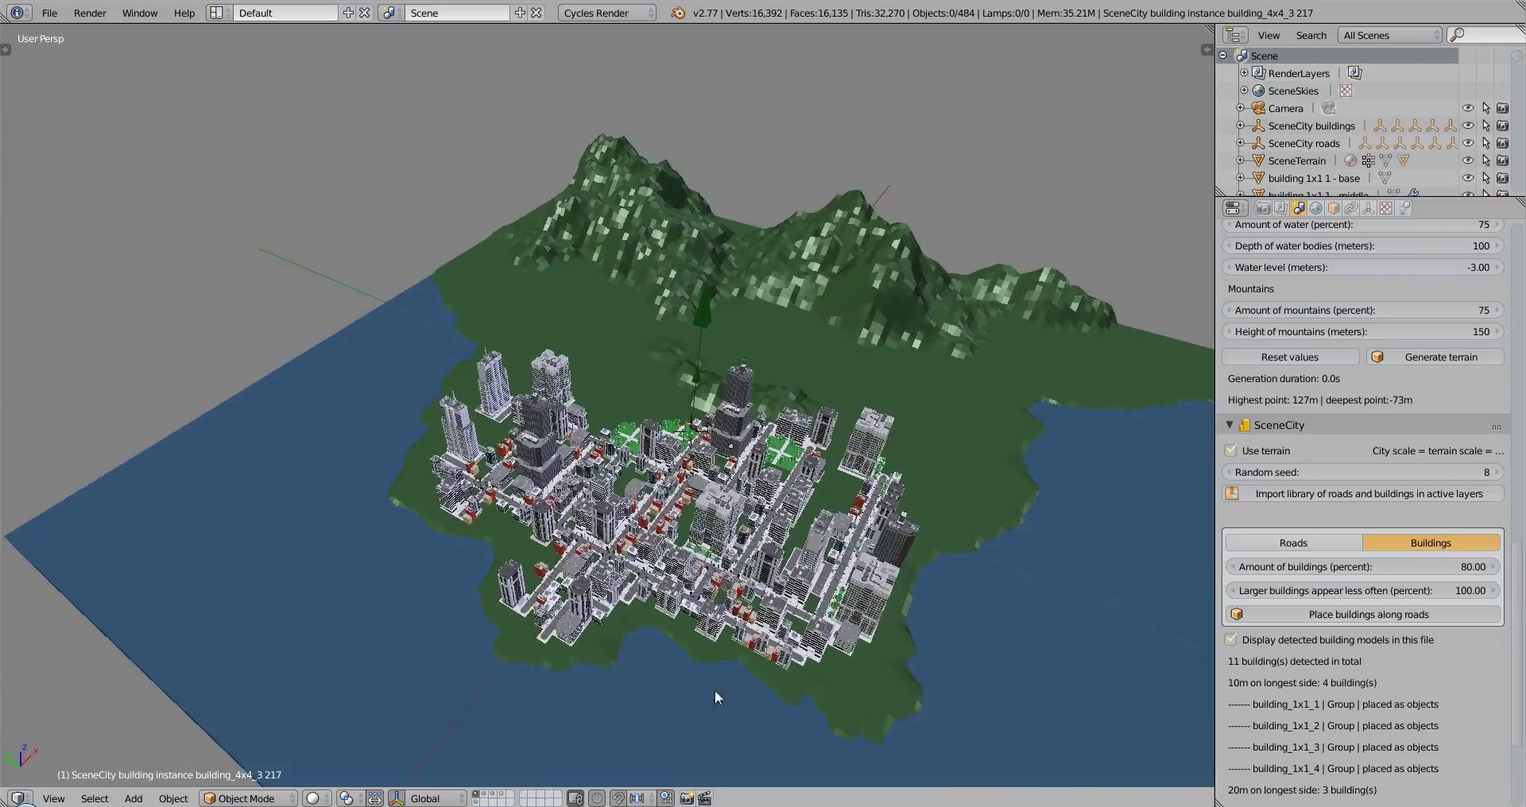
{"action": "left_click", "coordinate": [314, 798]}
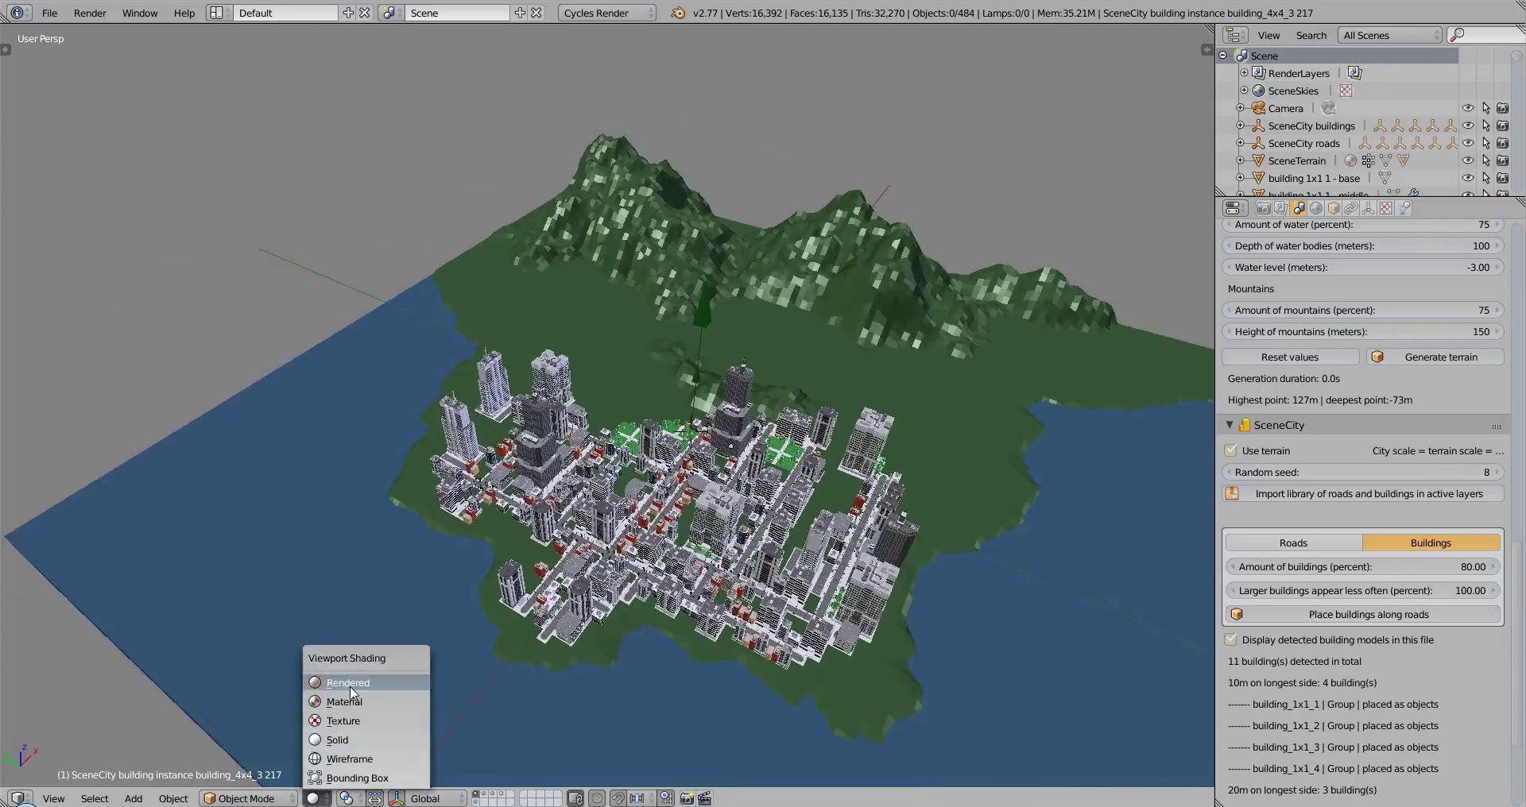
{"action": "left_click", "coordinate": [349, 687]}
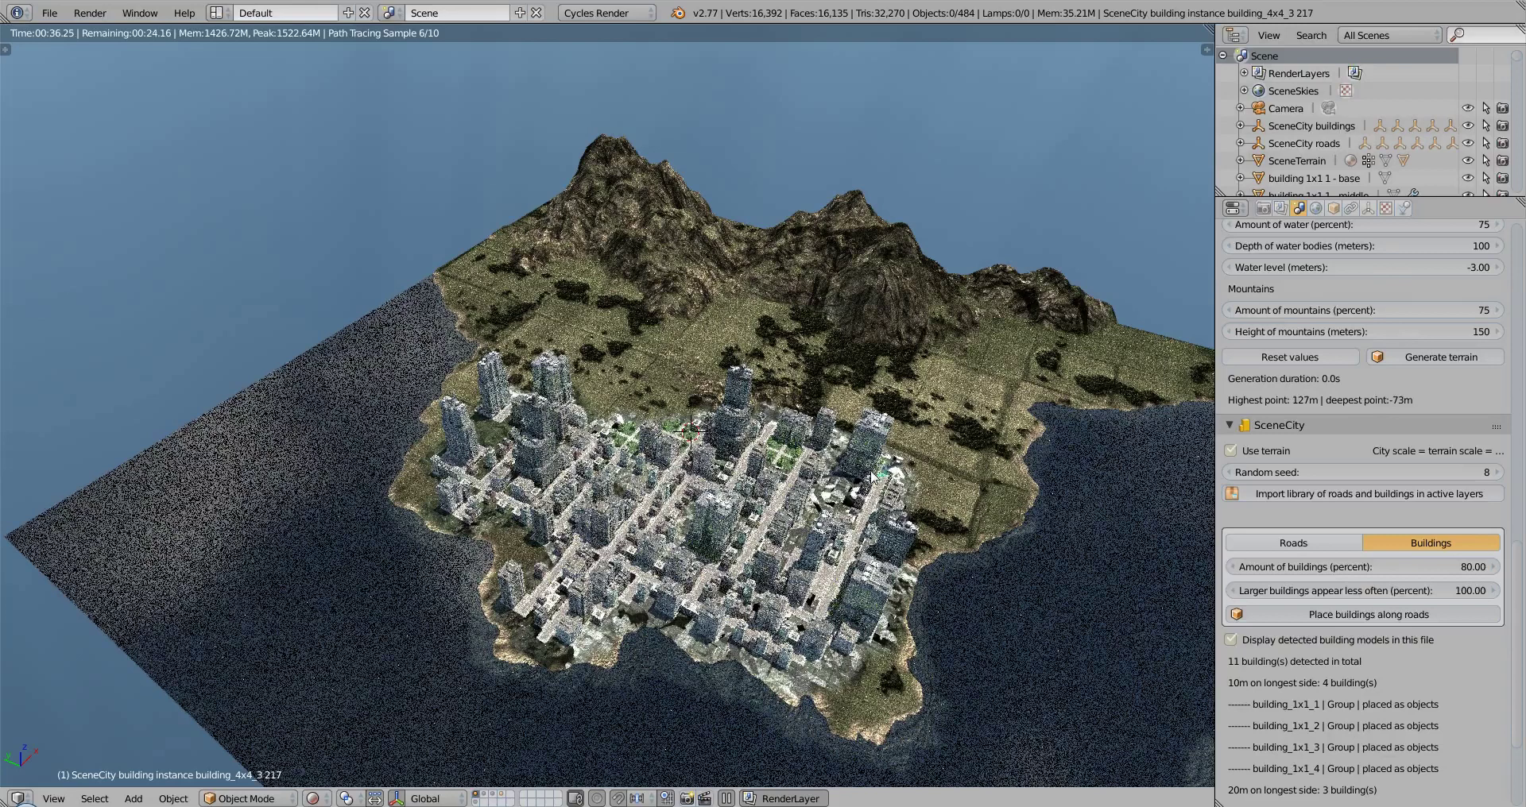
Switch to the Compositing screen layout and select the SceneTerrain object to bring up the urban part of its Cycles material nodes
{"action": "key", "text": "ctrl+Left"}
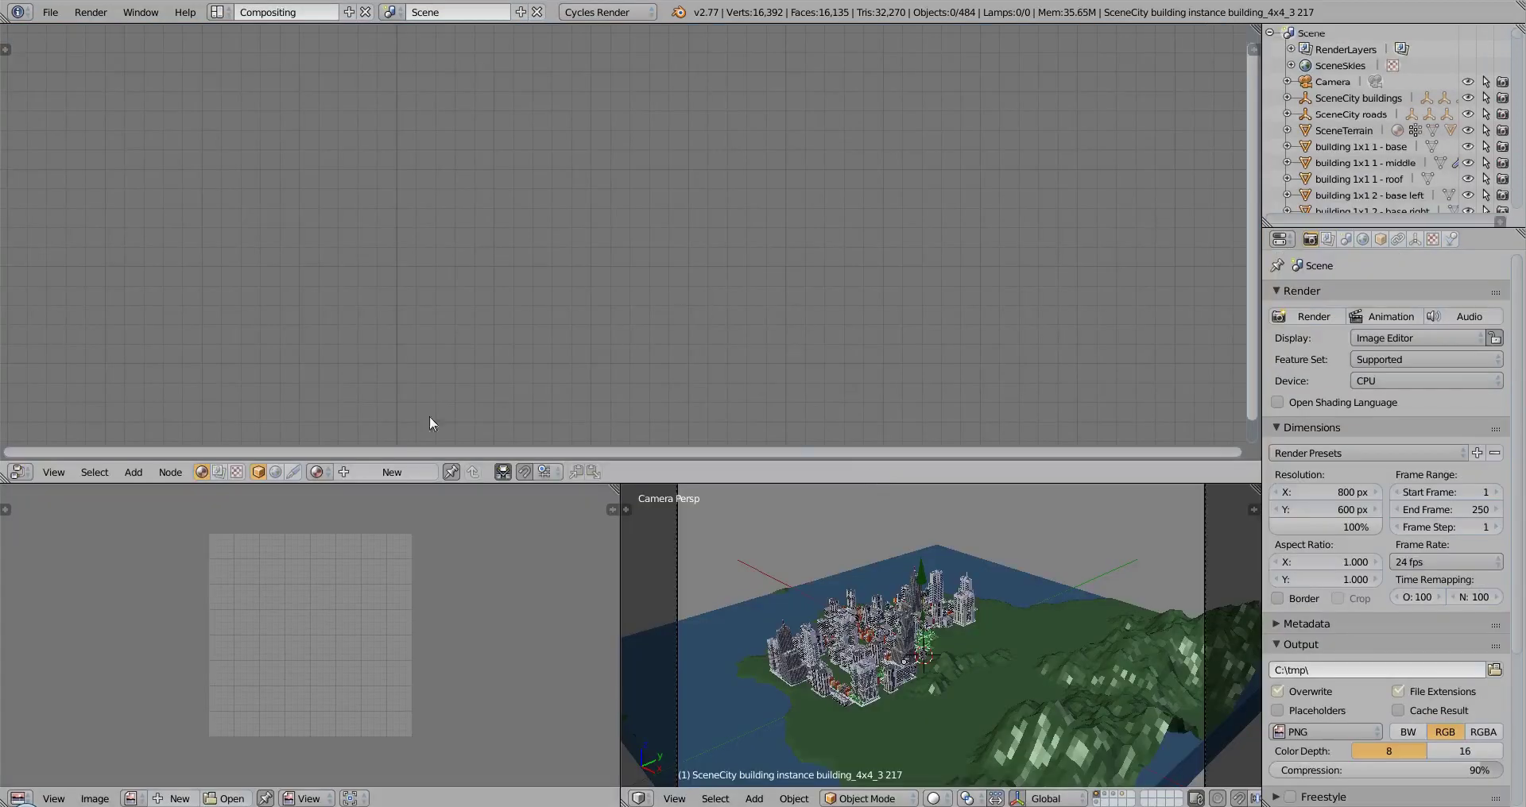
{"action": "right_click", "coordinate": [1022, 669]}
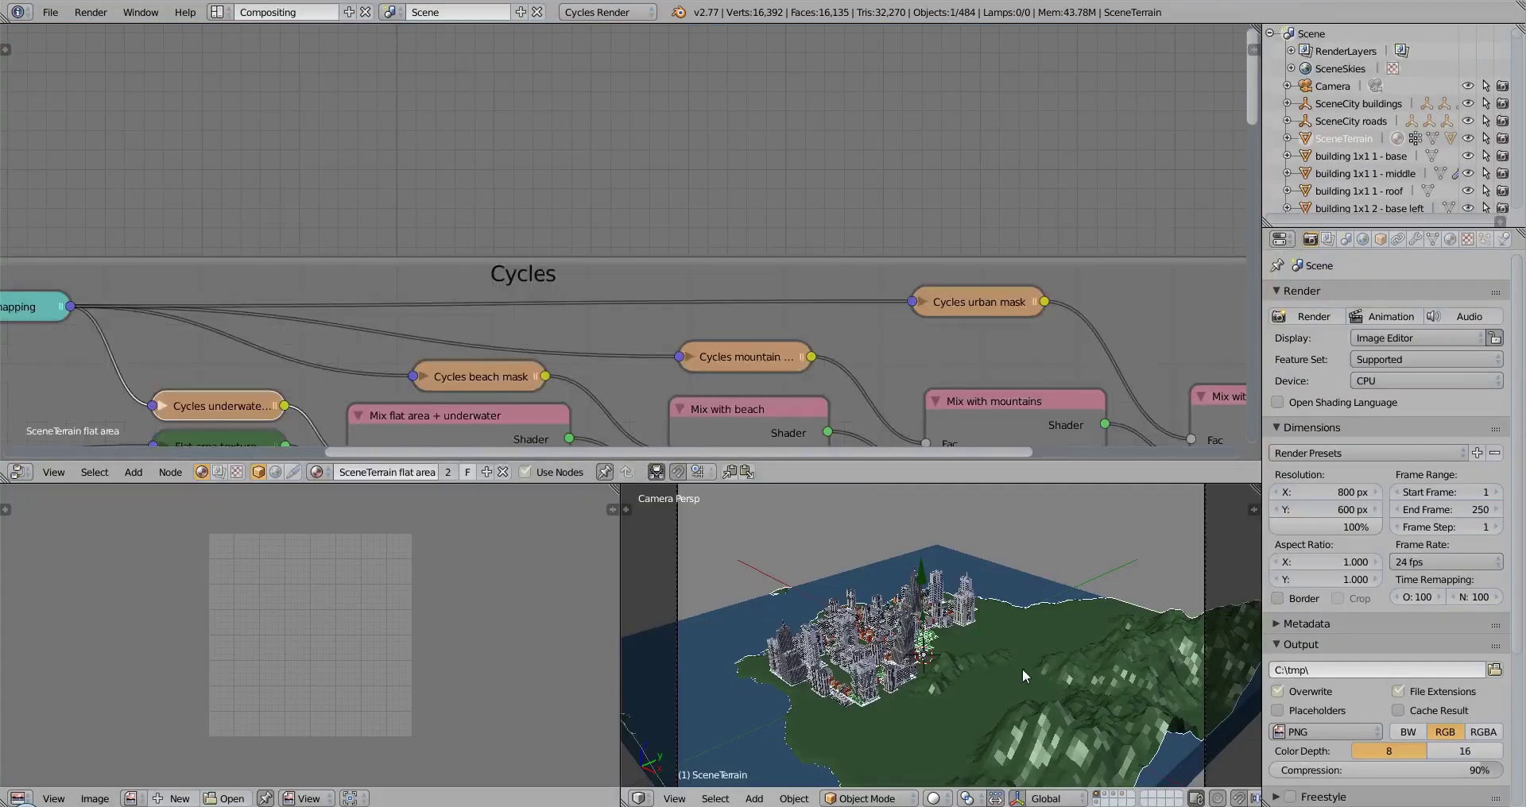
{"action": "middle_click_drag", "start_coordinate": [893, 358], "coordinate": [550, 121]}
{"action": "middle_click_drag", "start_coordinate": [962, 117], "coordinate": [936, 119]}
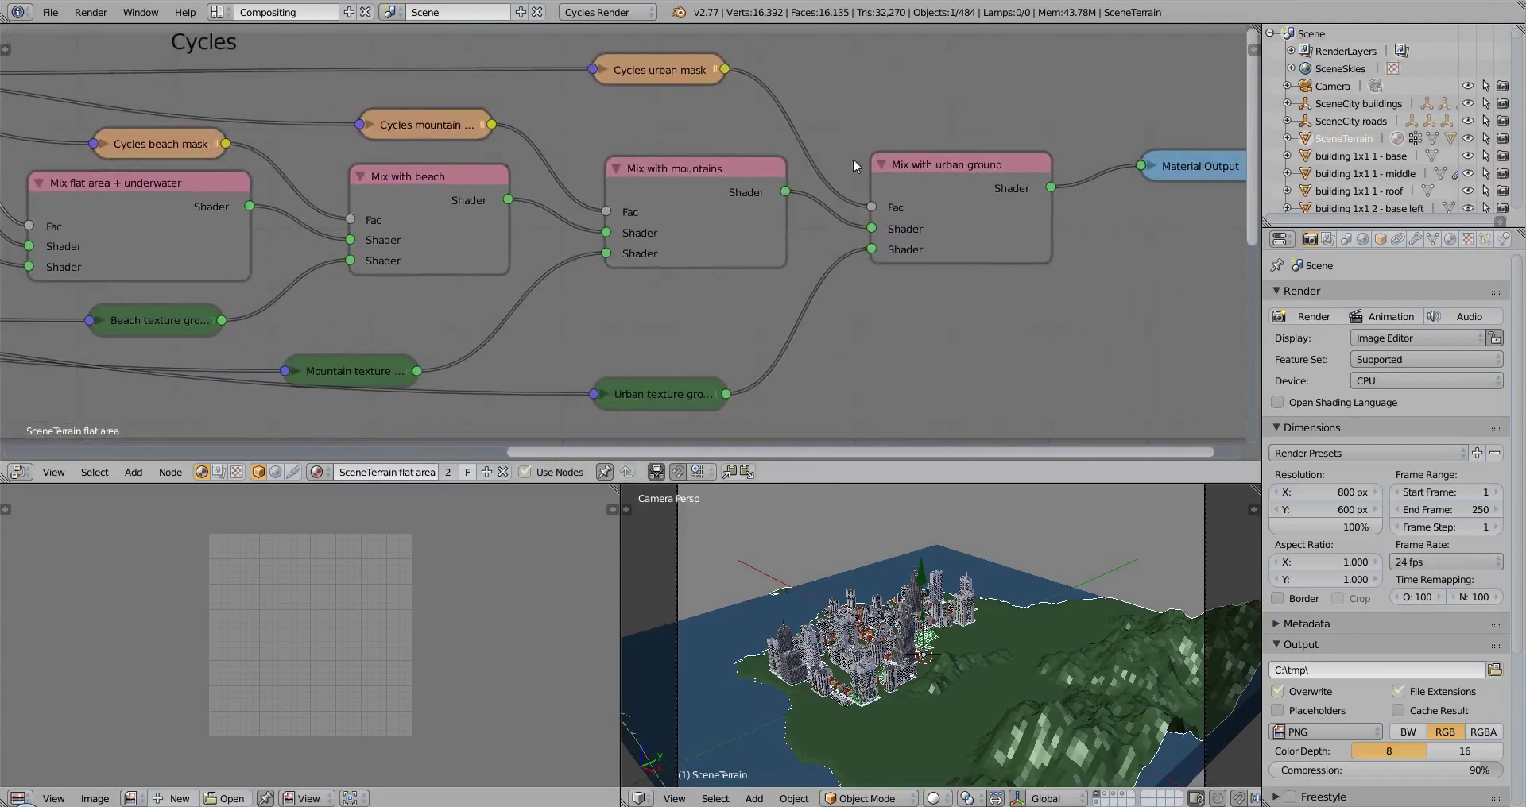
Examine the Cycles urban mask node in the terrain material, expanding and collapsing it
{"action": "left_click", "coordinate": [659, 73]}
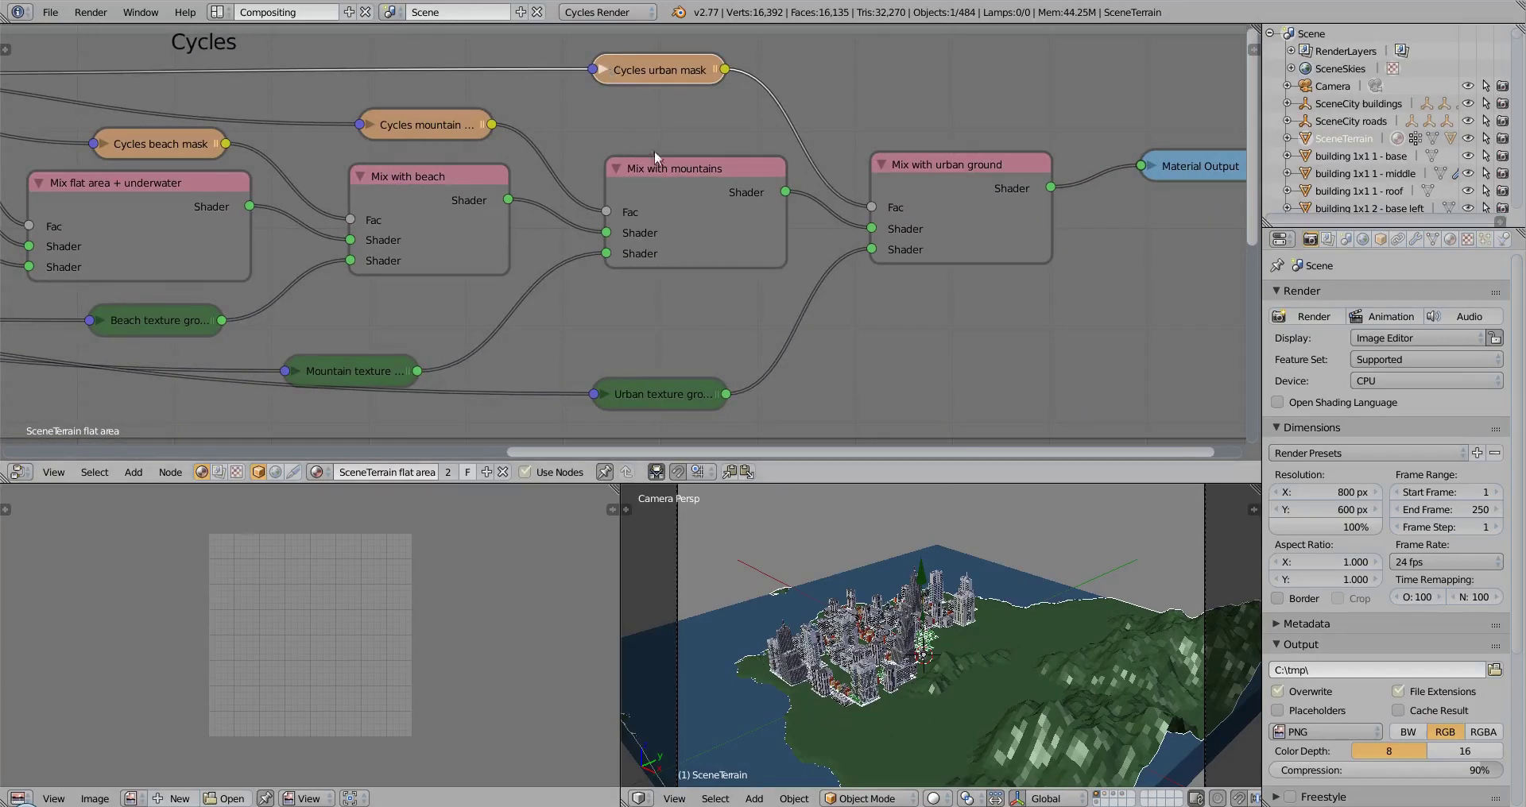
{"action": "left_click", "coordinate": [608, 70]}
{"action": "left_click", "coordinate": [608, 70]}
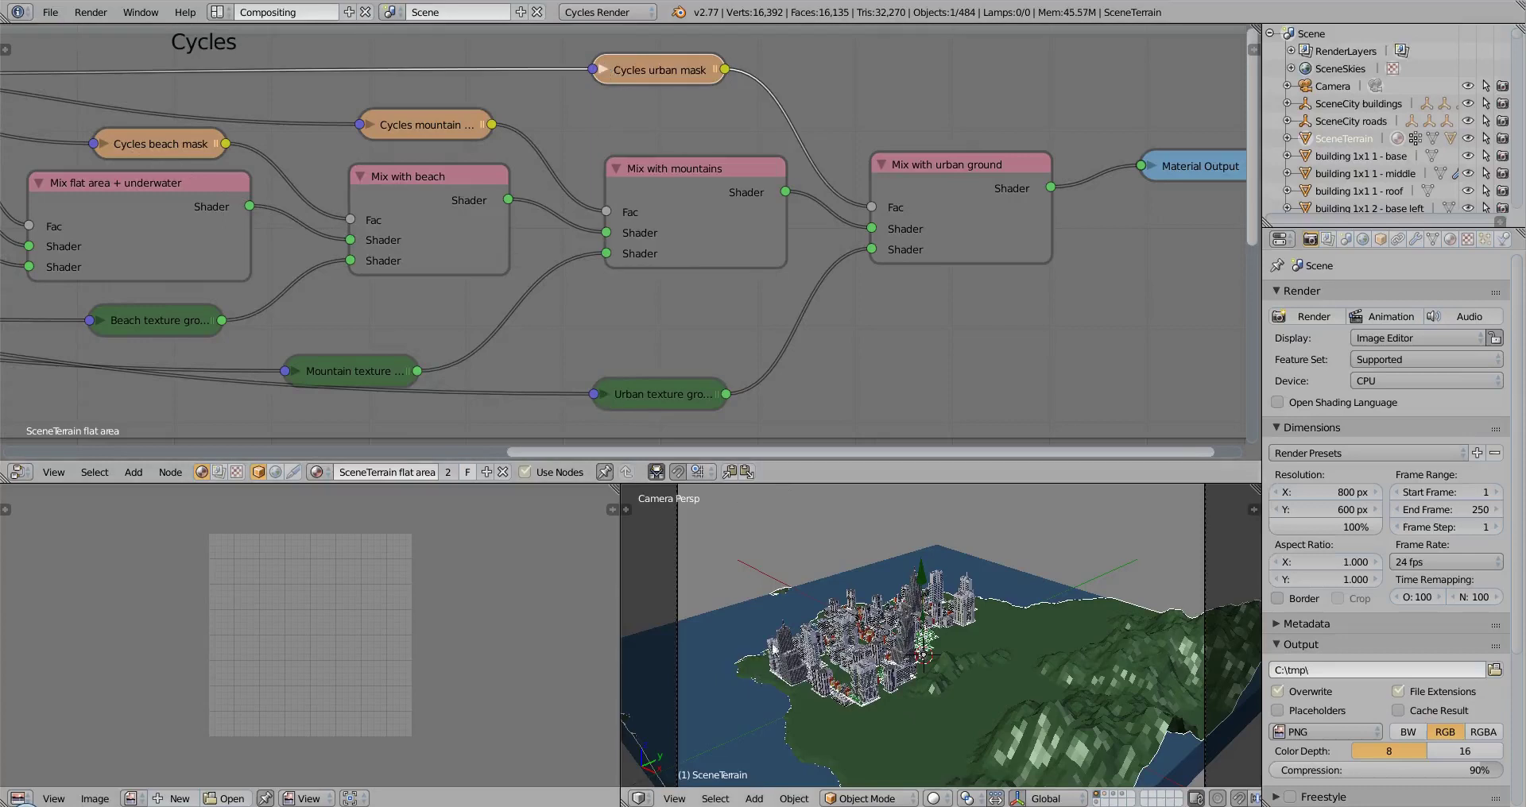
Enter the urban texture node group and examine the image settings of its Urban texture node
{"action": "left_click", "coordinate": [660, 393]}
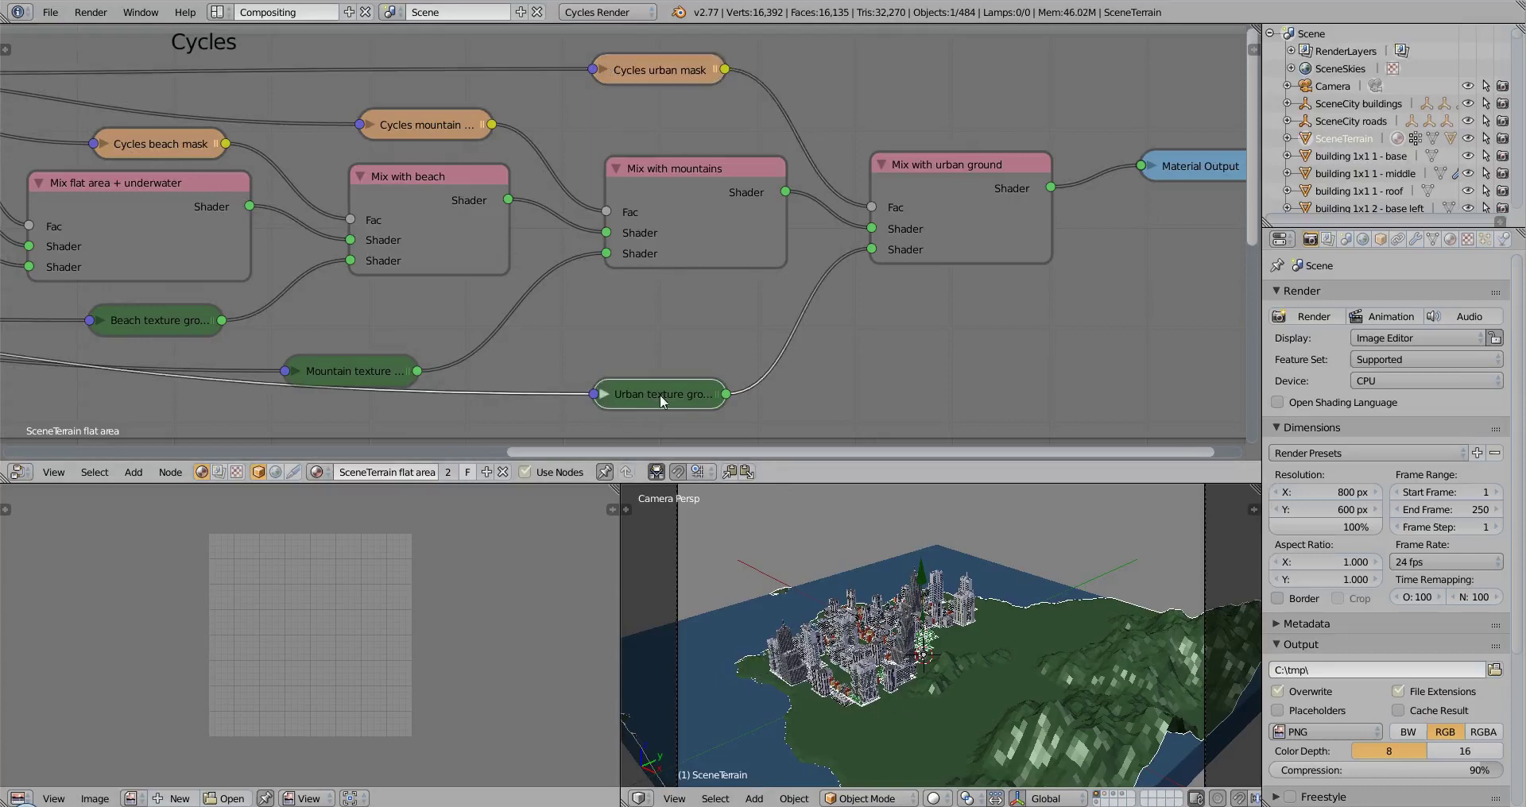
{"action": "key", "text": "Tab"}
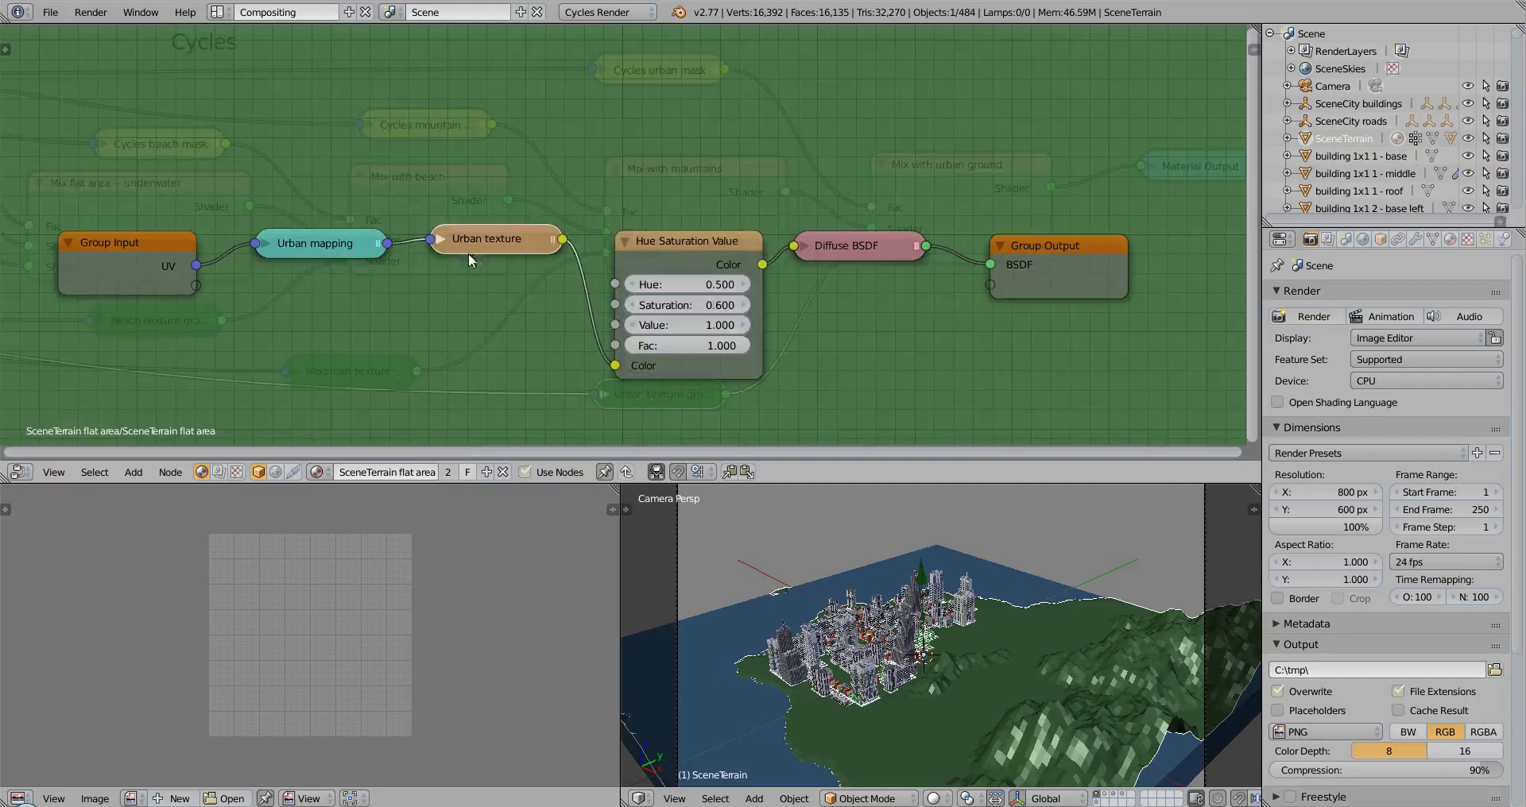
{"action": "left_click", "coordinate": [440, 238]}
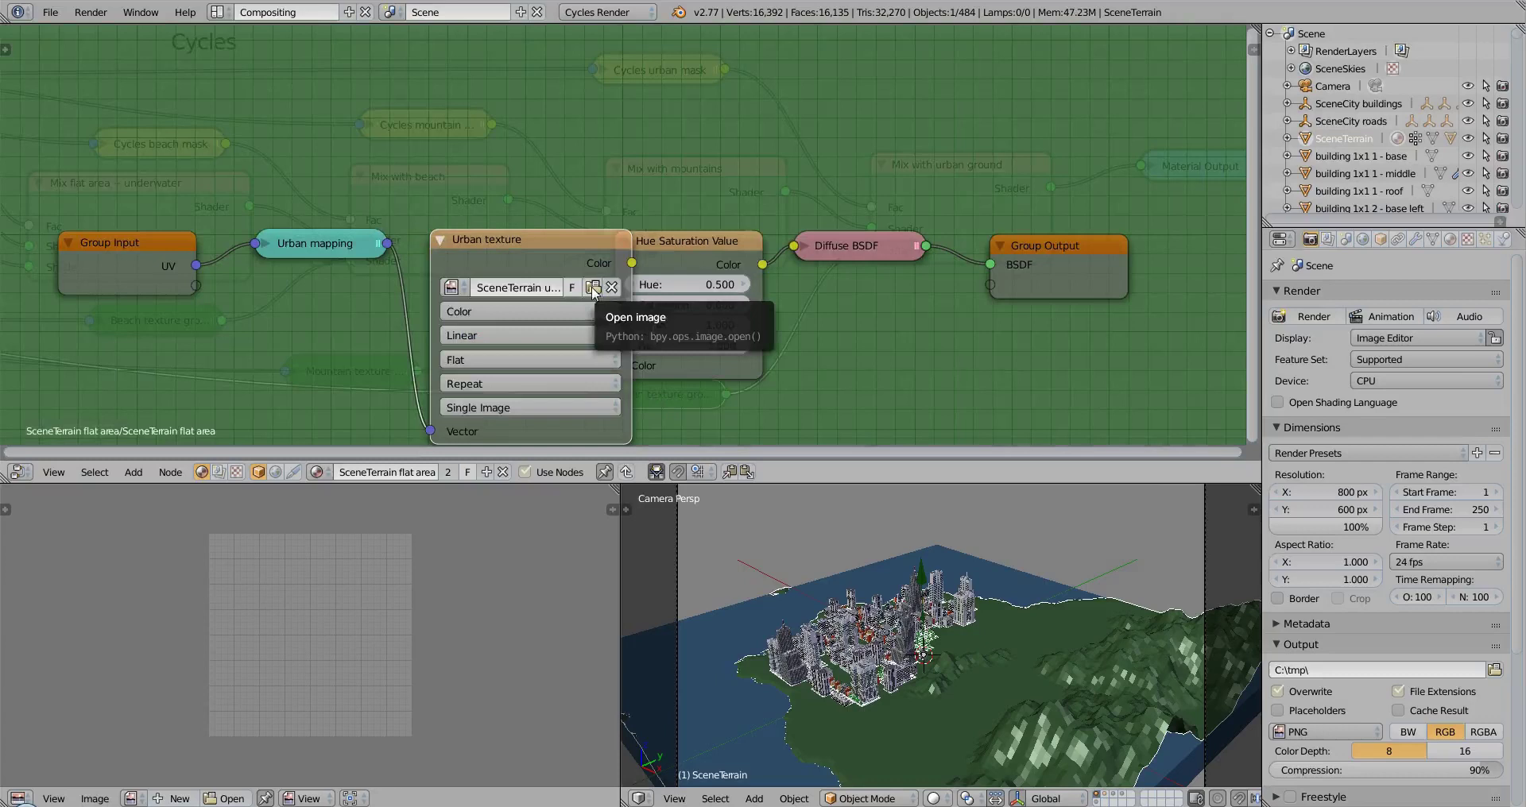
{"action": "left_click", "coordinate": [442, 239]}
Set the Urban mapping node's type to Point, check its scale values and collapse the node
{"action": "left_click", "coordinate": [265, 242]}
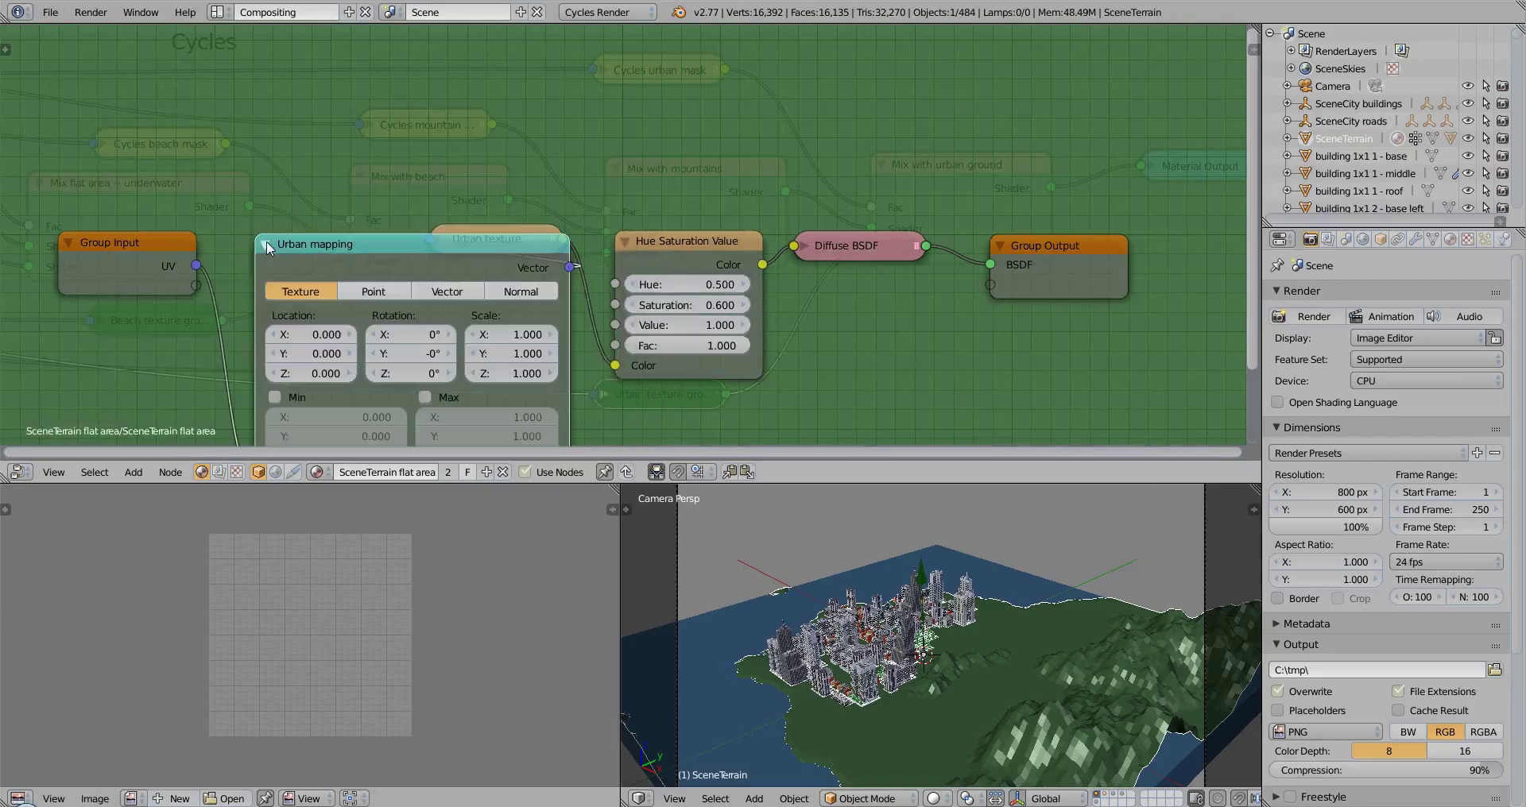
{"action": "left_click", "coordinate": [370, 293]}
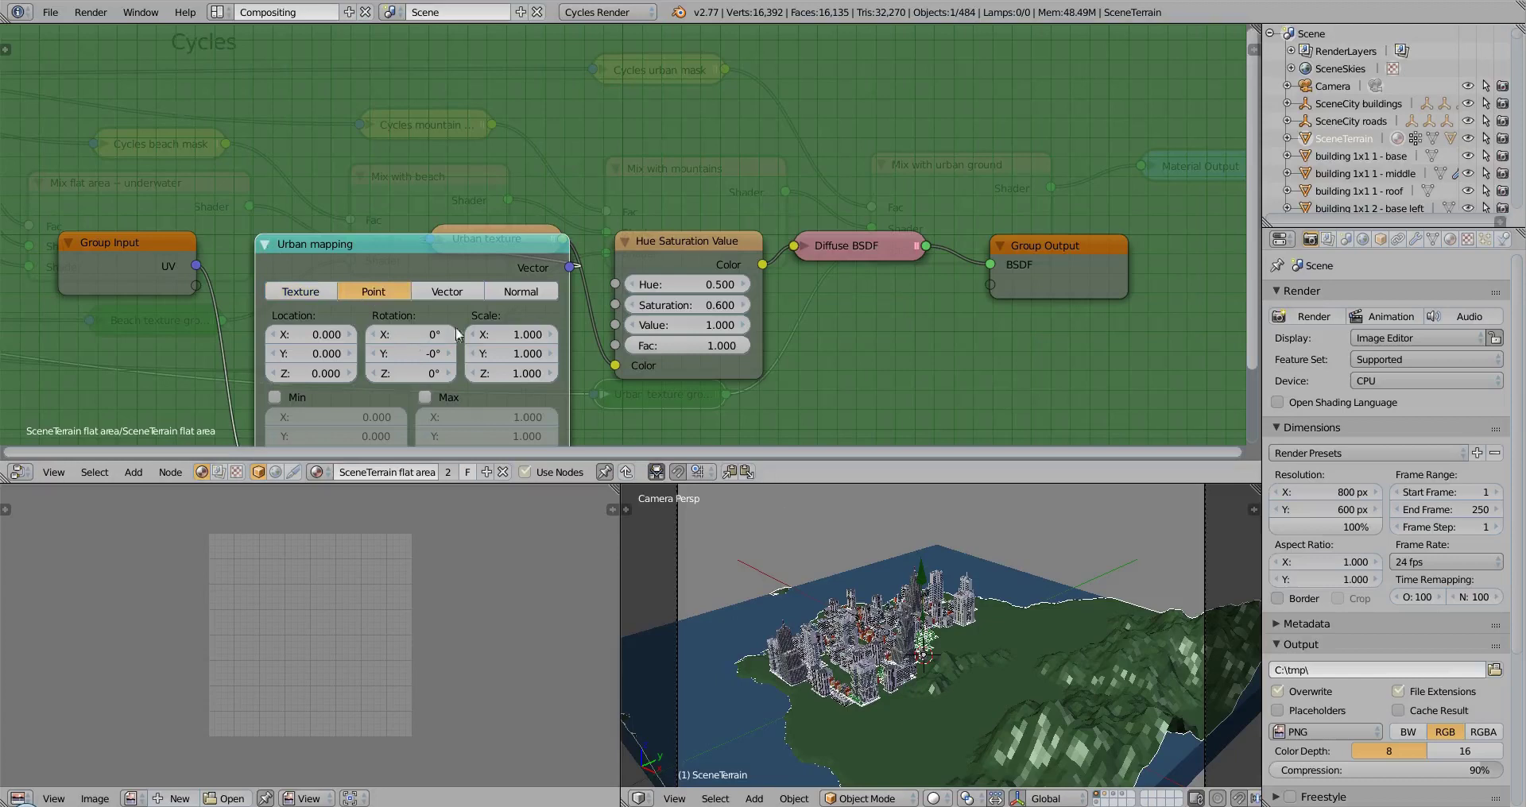
{"action": "left_click", "coordinate": [508, 335]}
{"action": "left_click", "coordinate": [513, 350]}
{"action": "key", "text": "Return"}
{"action": "left_click", "coordinate": [268, 245]}
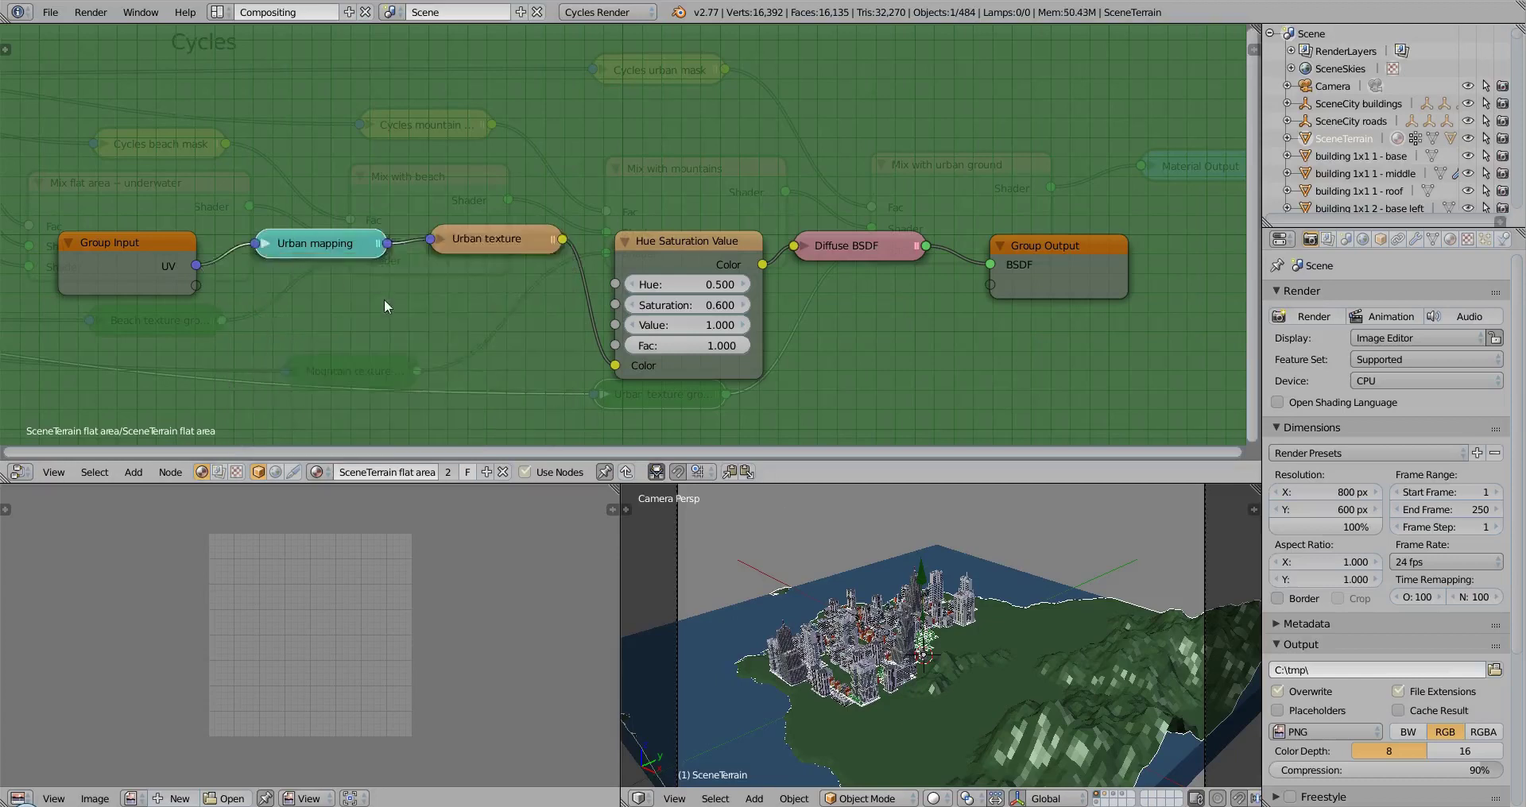